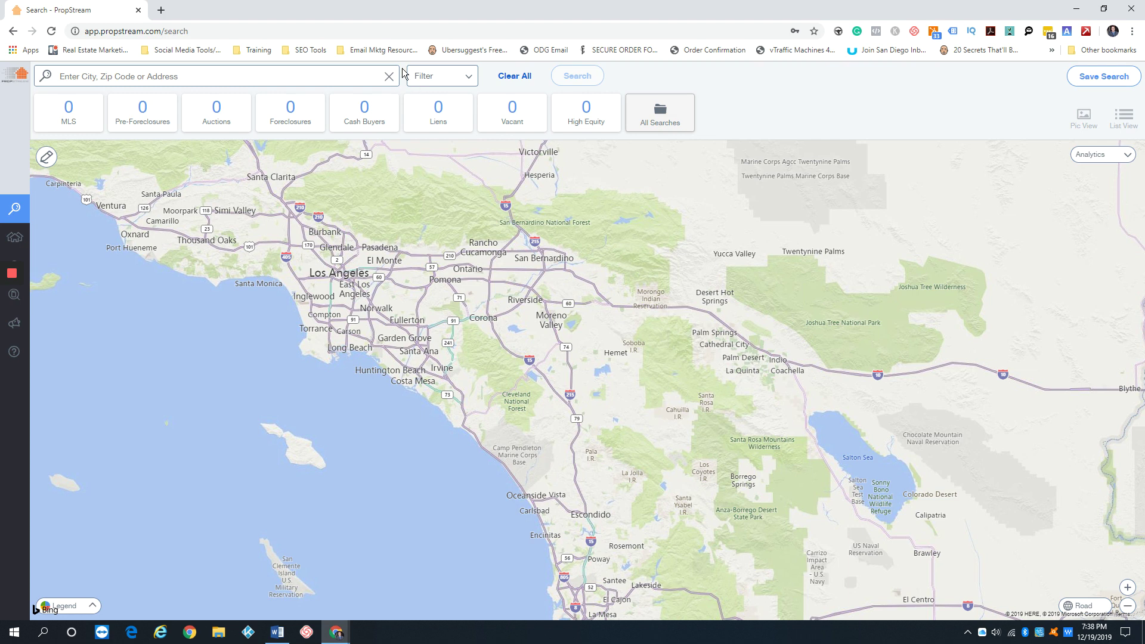
- Rerun the recent search for ZIP codes 92120, 92109, 92103, 92107, 92111, 92116, and clear it
left_click(239, 82)
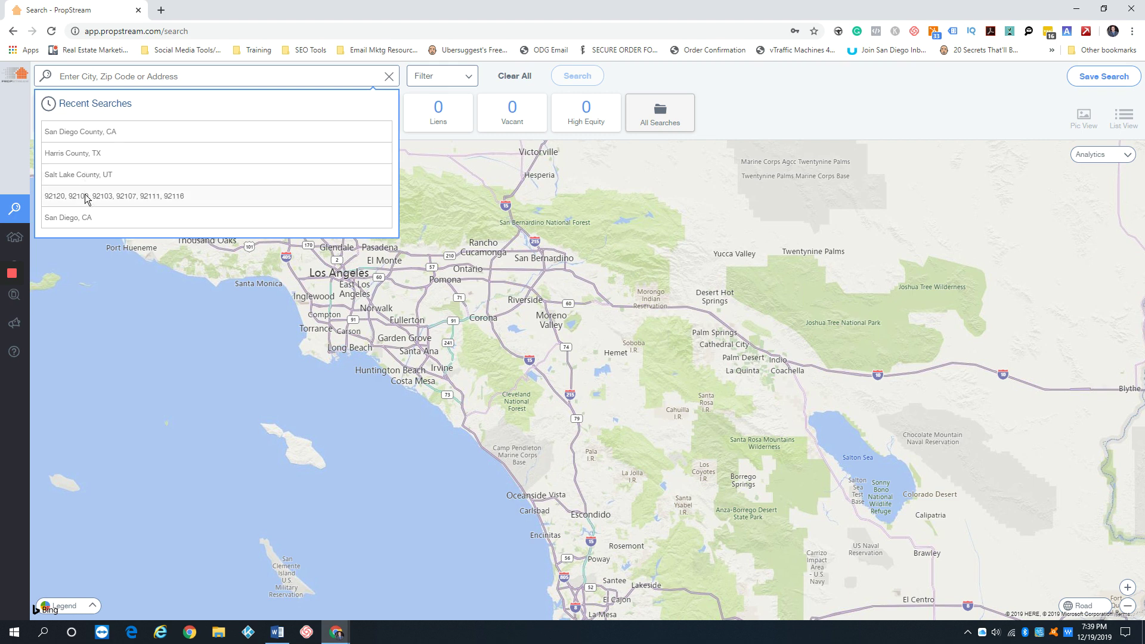
left_click(66, 195)
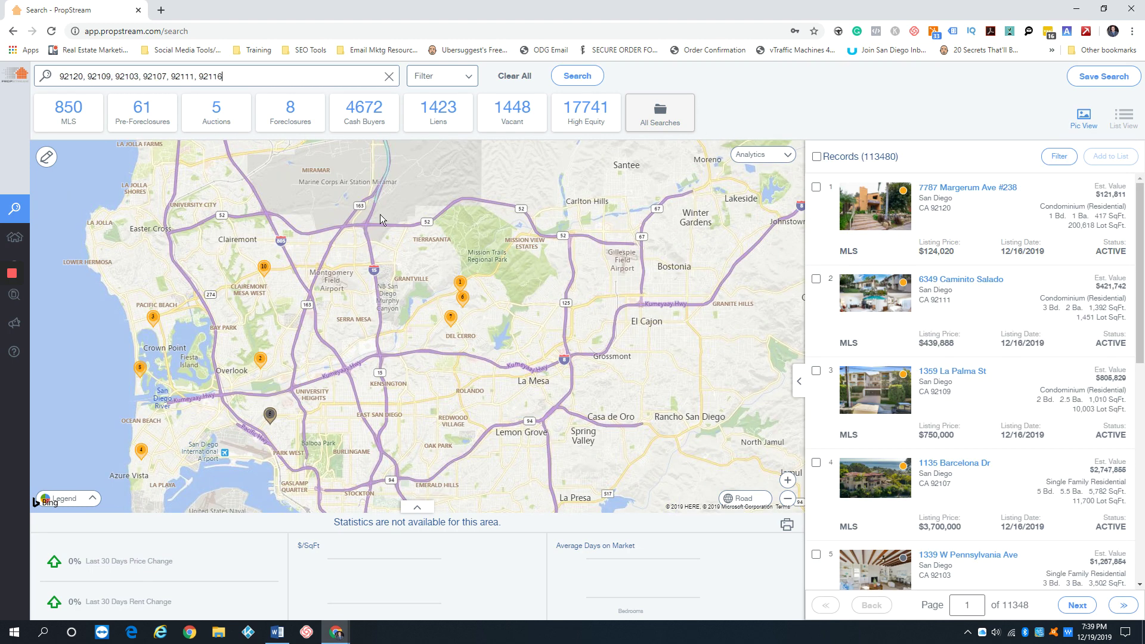
left_click(389, 78)
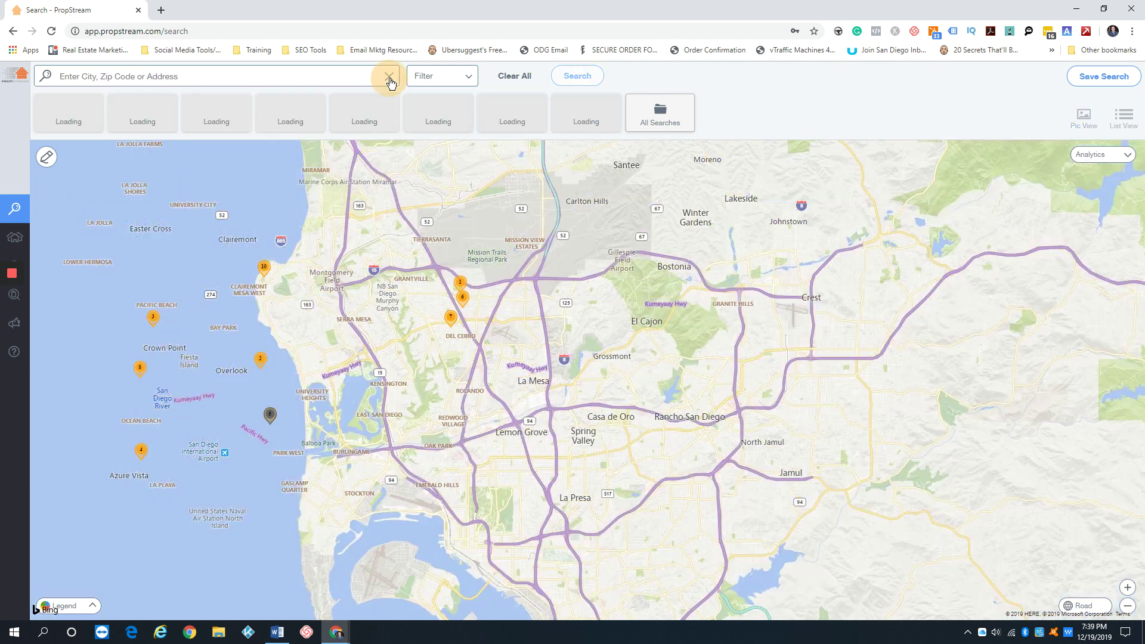
- Rerun the recent search for San Diego County, CA, and look at its filter options
left_click(248, 76)
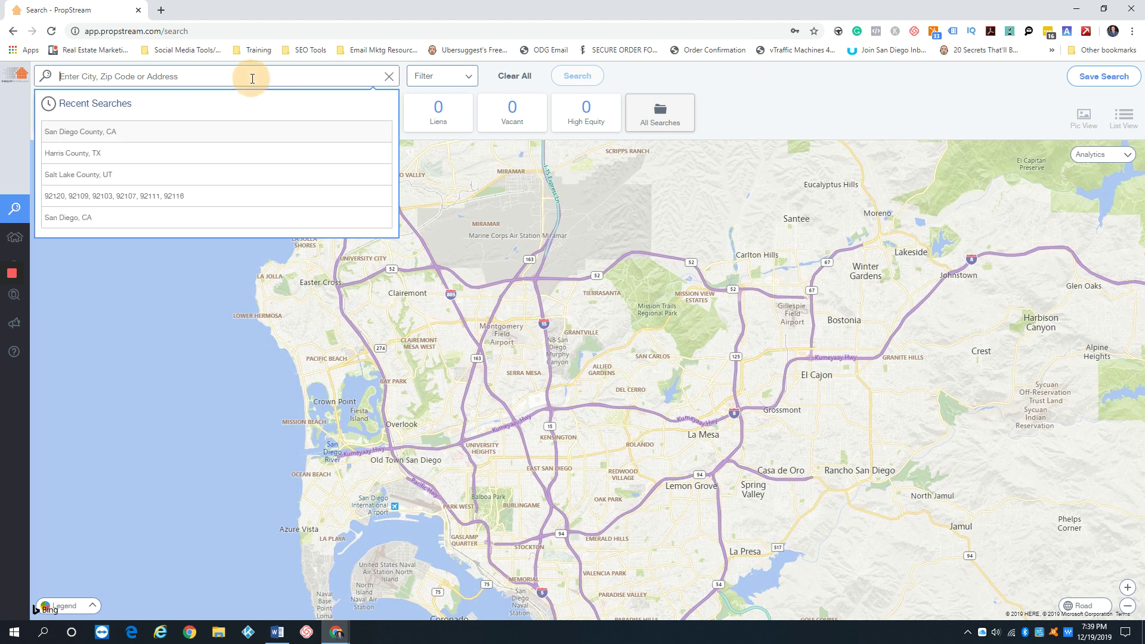
left_click(82, 132)
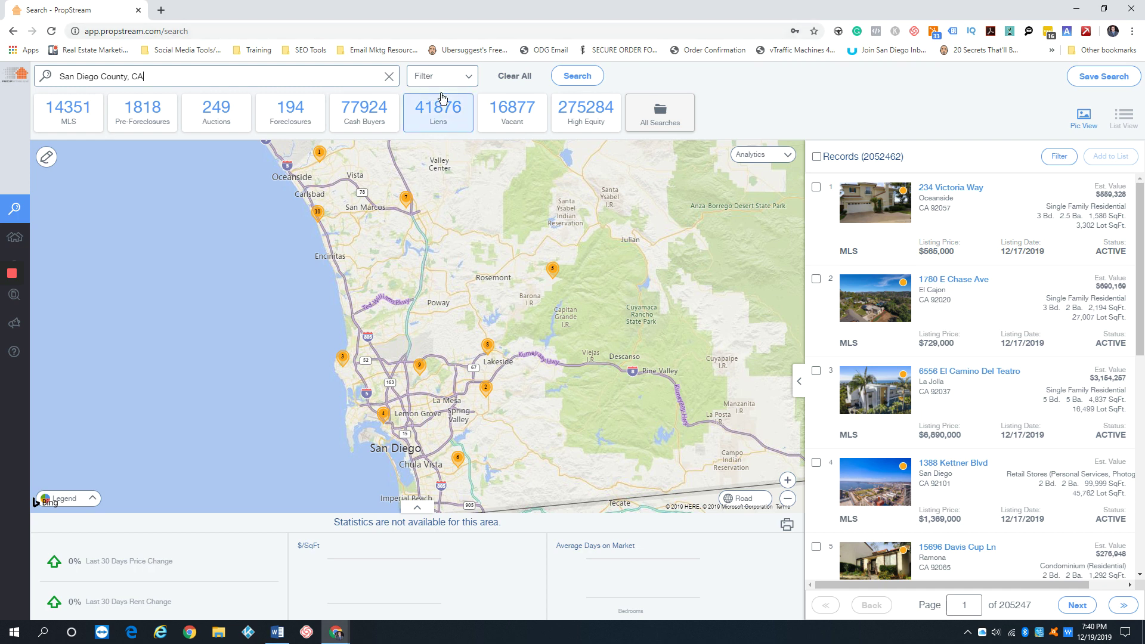
left_click(452, 78)
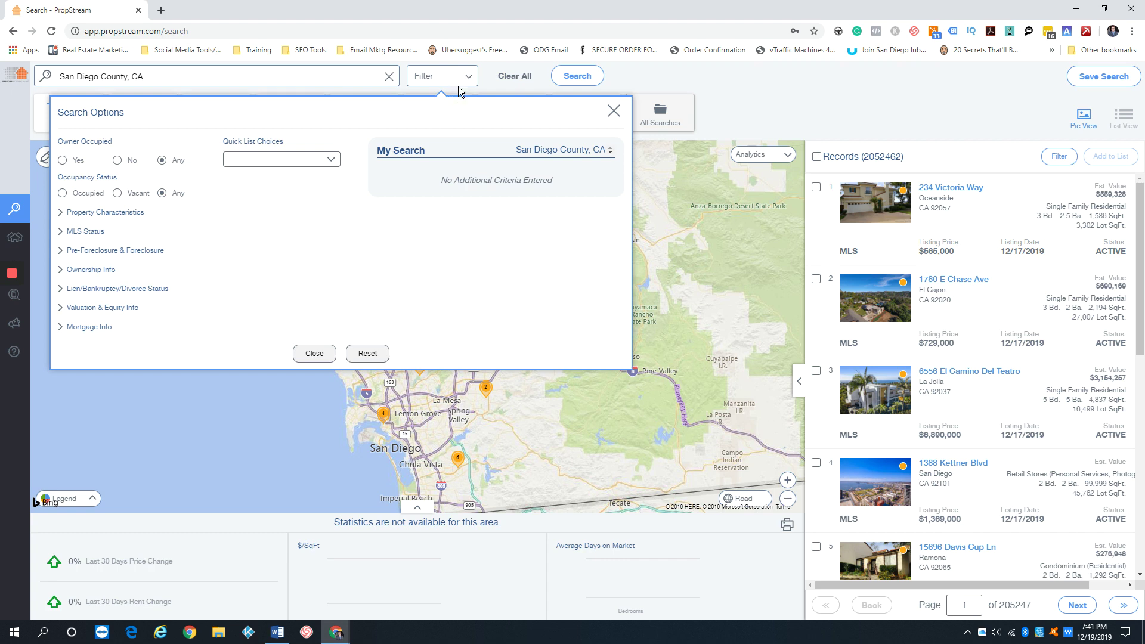
left_click(458, 82)
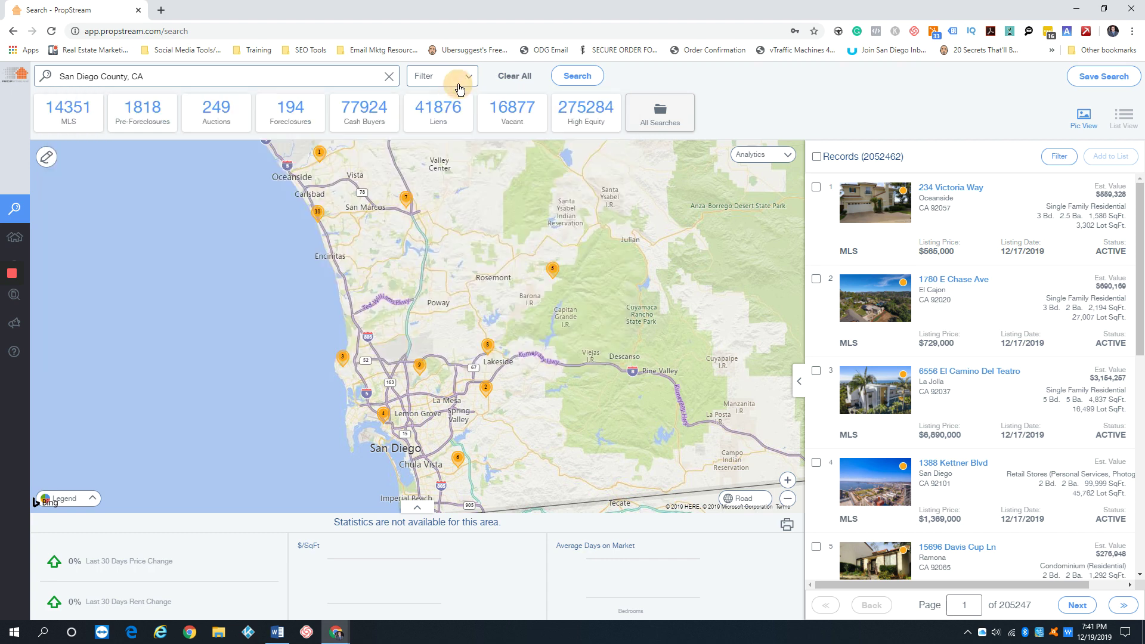
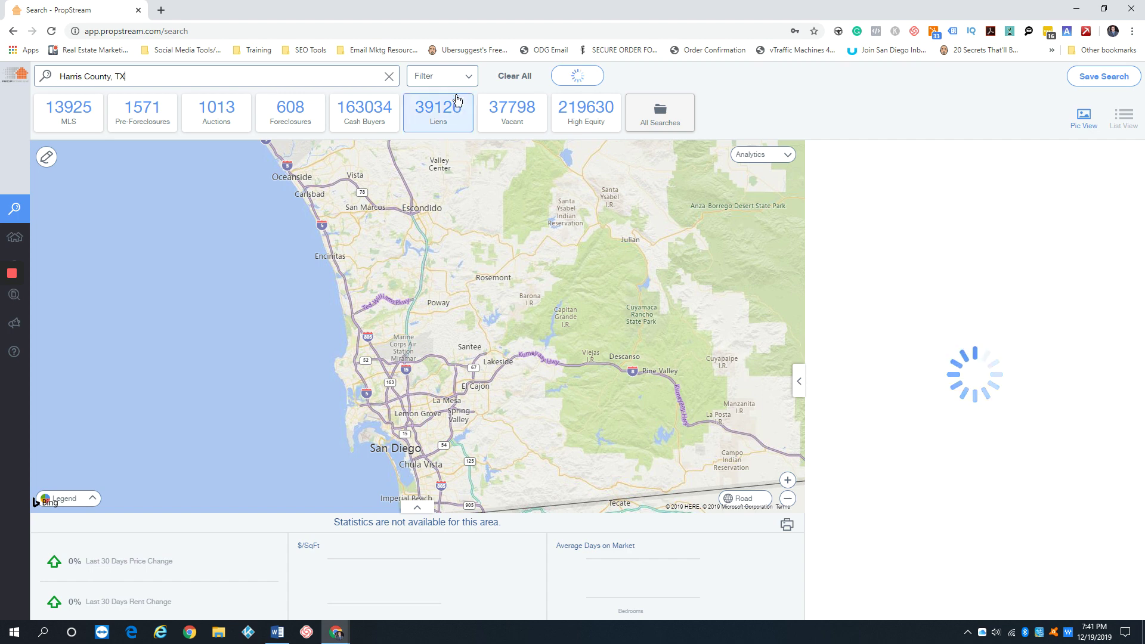
- Filter the Harris County, TX search to Owner Occupied Yes and Occupancy Status Occupied
left_click(449, 79)
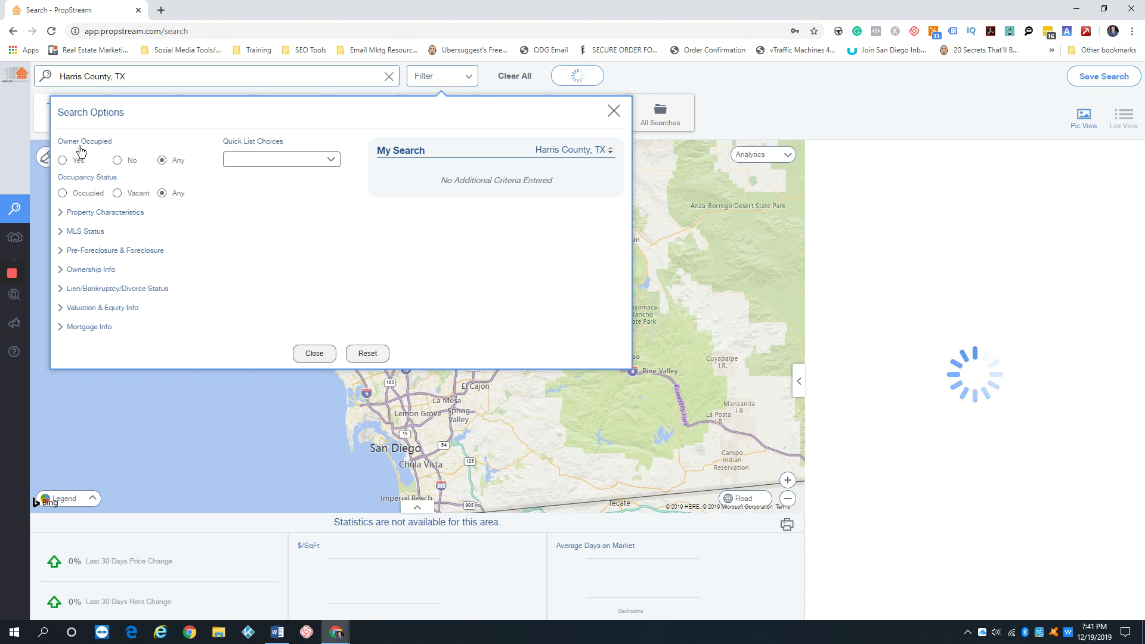
left_click(63, 159)
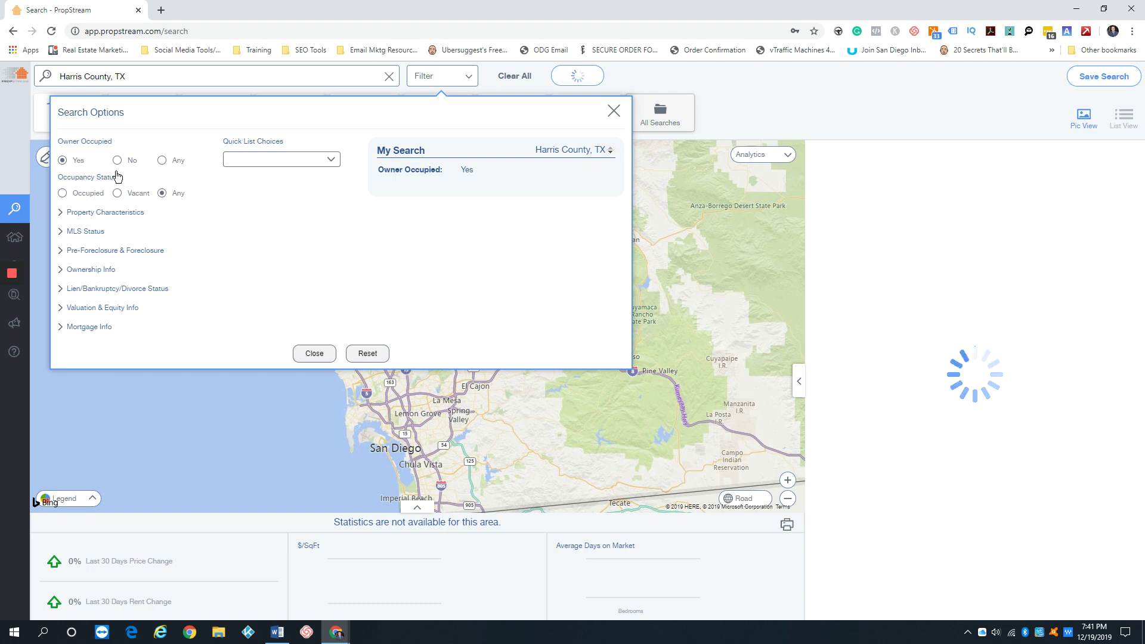
left_click(63, 195)
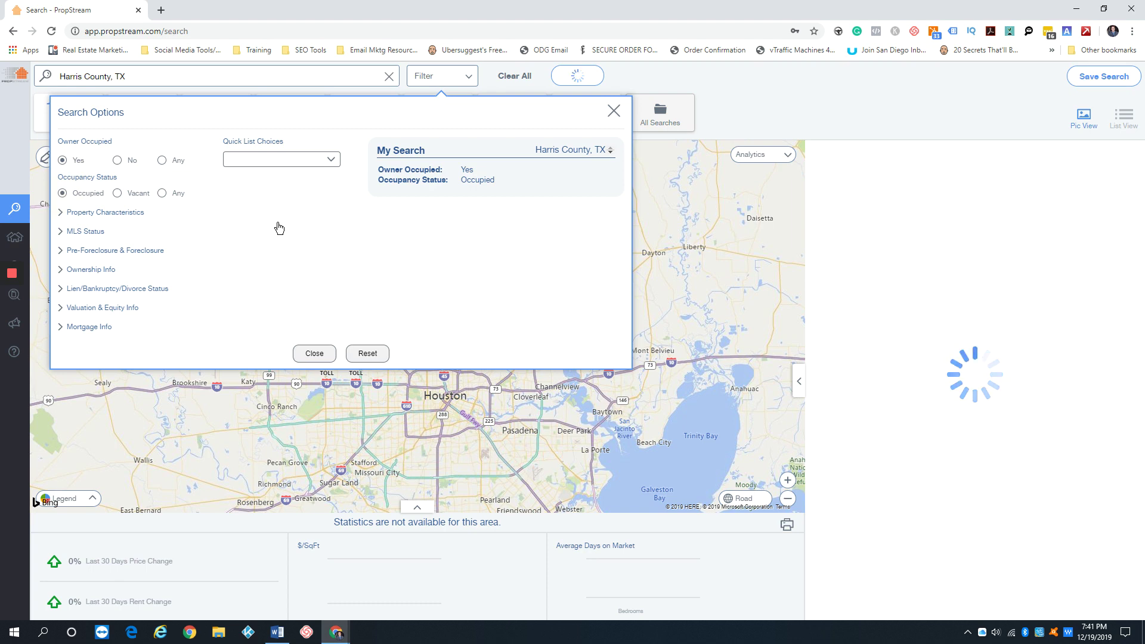
- Restrict the property characteristics to the Residential classification and the Single Family property type
left_click(137, 214)
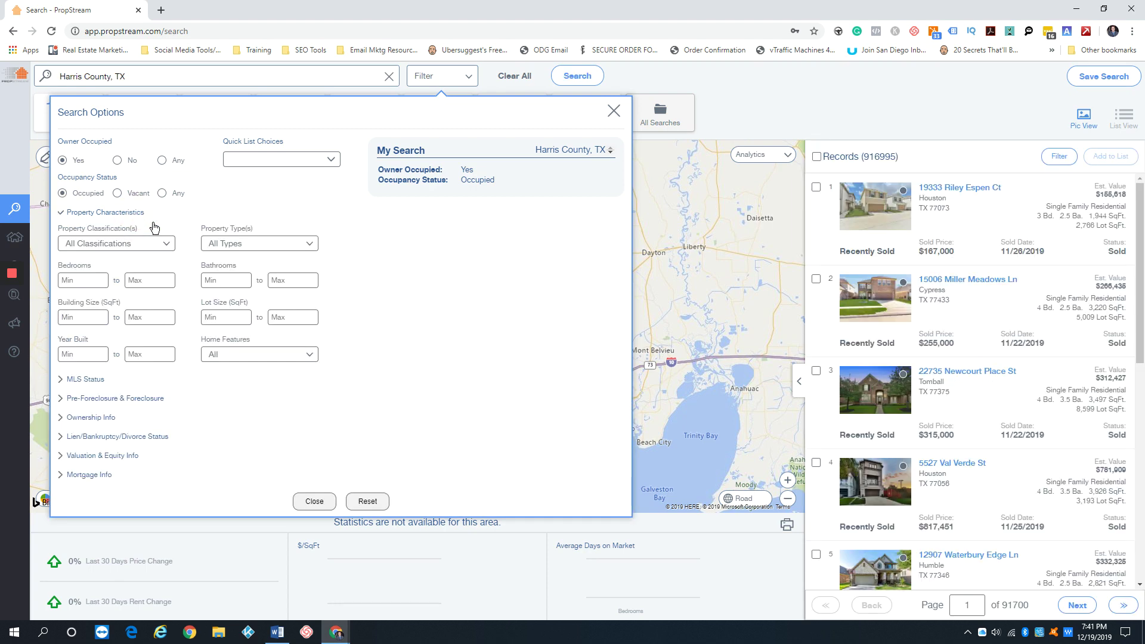
left_click(160, 243)
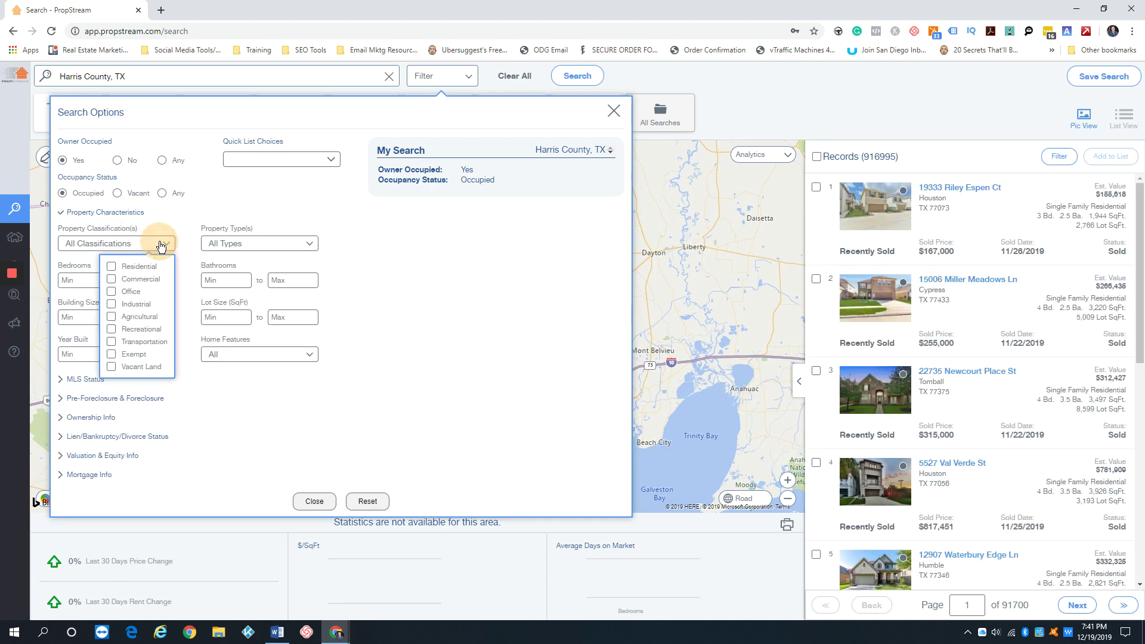
left_click(111, 267)
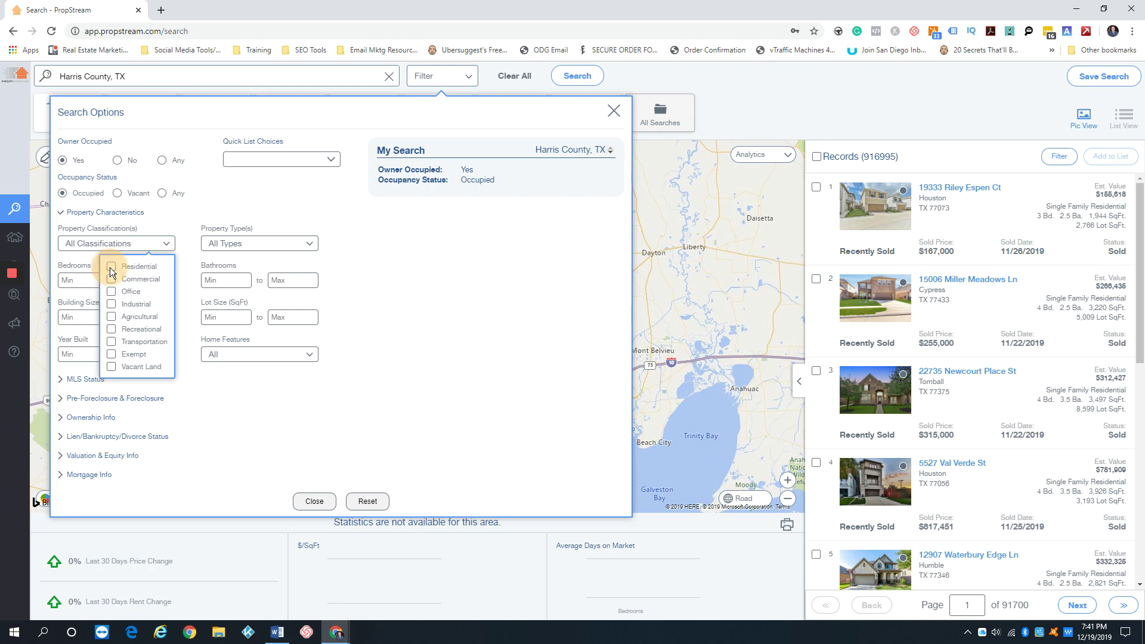
left_click(281, 243)
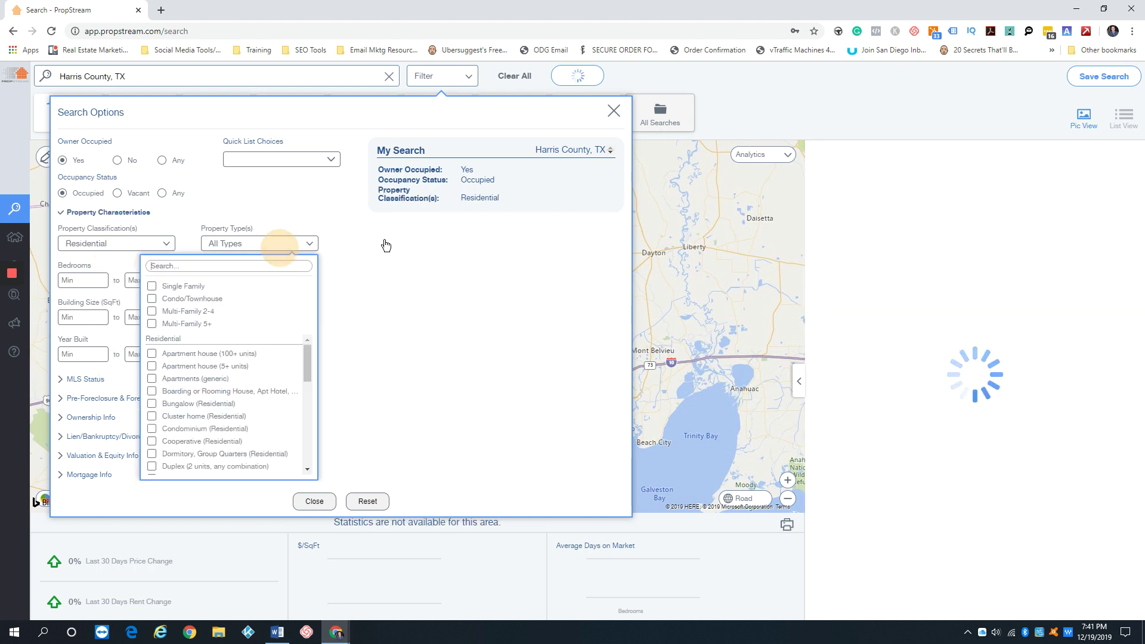
left_click(153, 286)
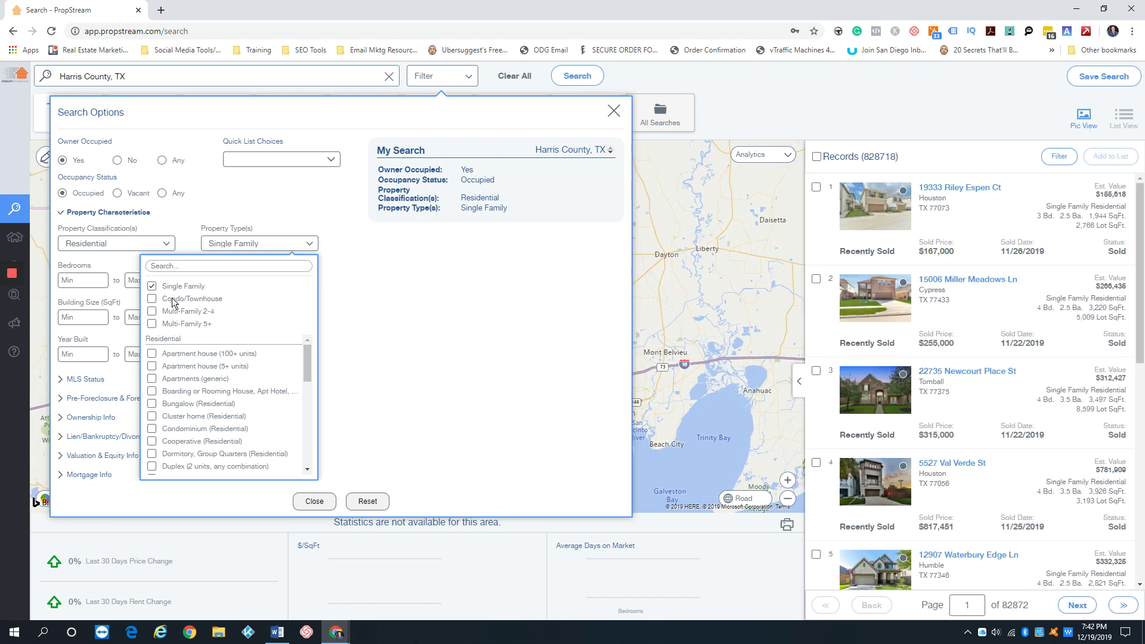
- Add Multi-Family 2-4 to the property types, and remove it again
left_click(153, 312)
left_click(339, 241)
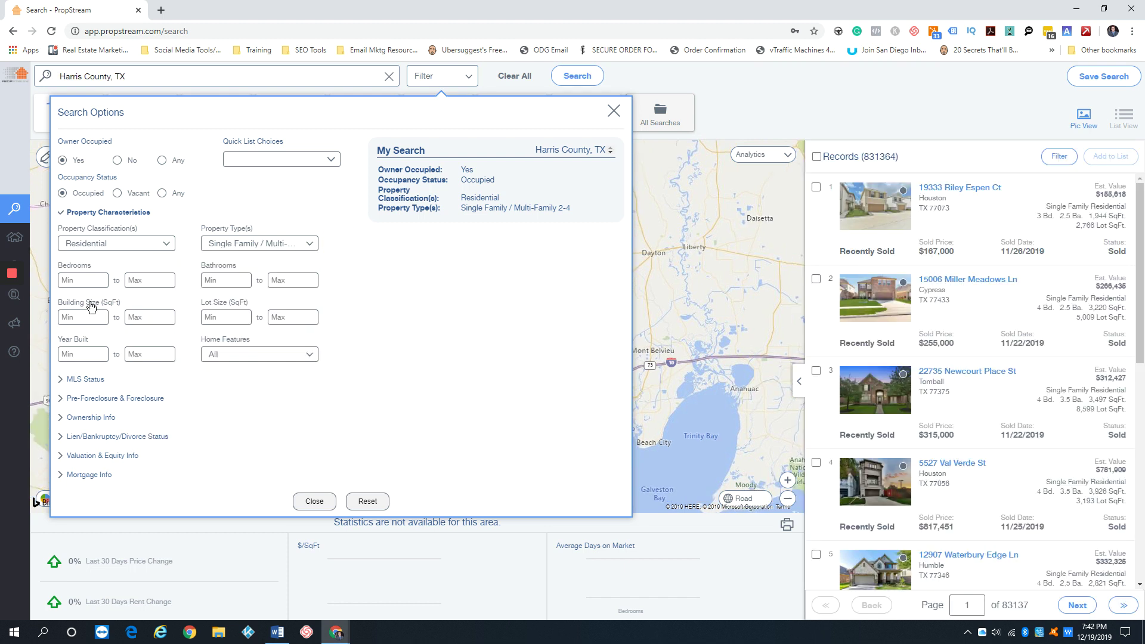
left_click(276, 246)
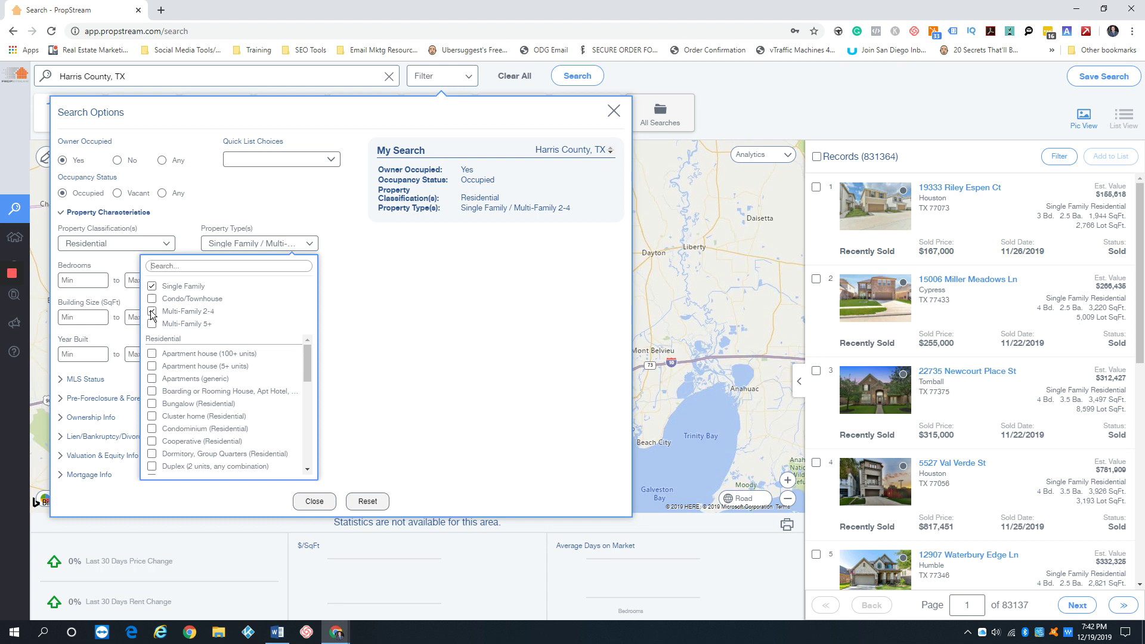
left_click(152, 312)
left_click(364, 283)
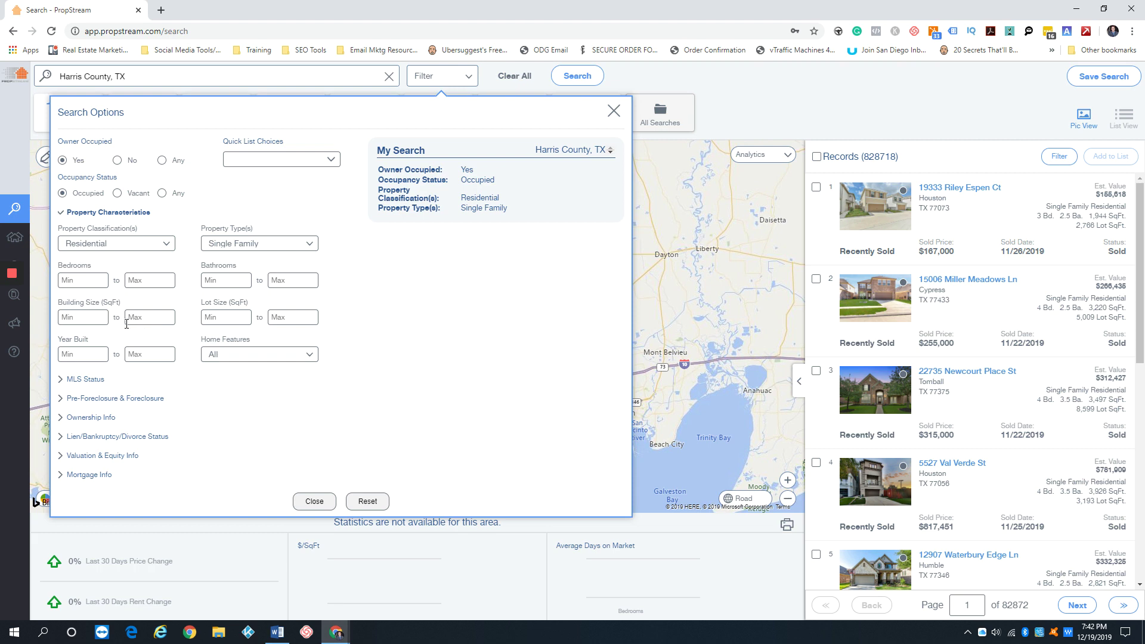
- Set the building size range to 1000 to 3000 SqFt and collapse the property characteristics
left_click(88, 316)
type("100")
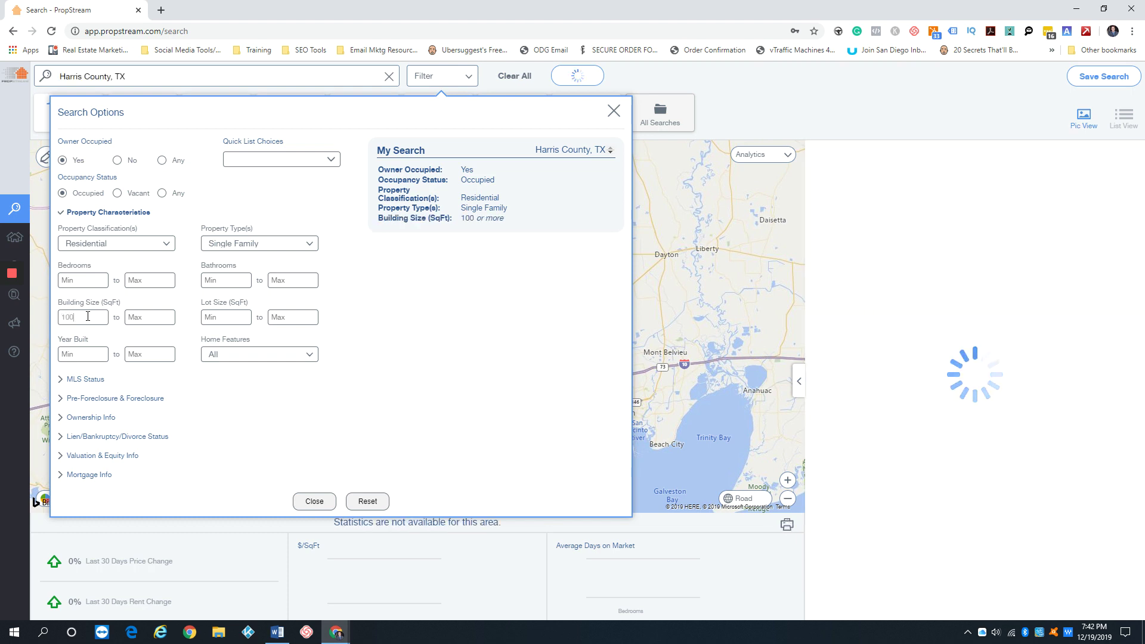
type("0")
key("Tab")
type("3000")
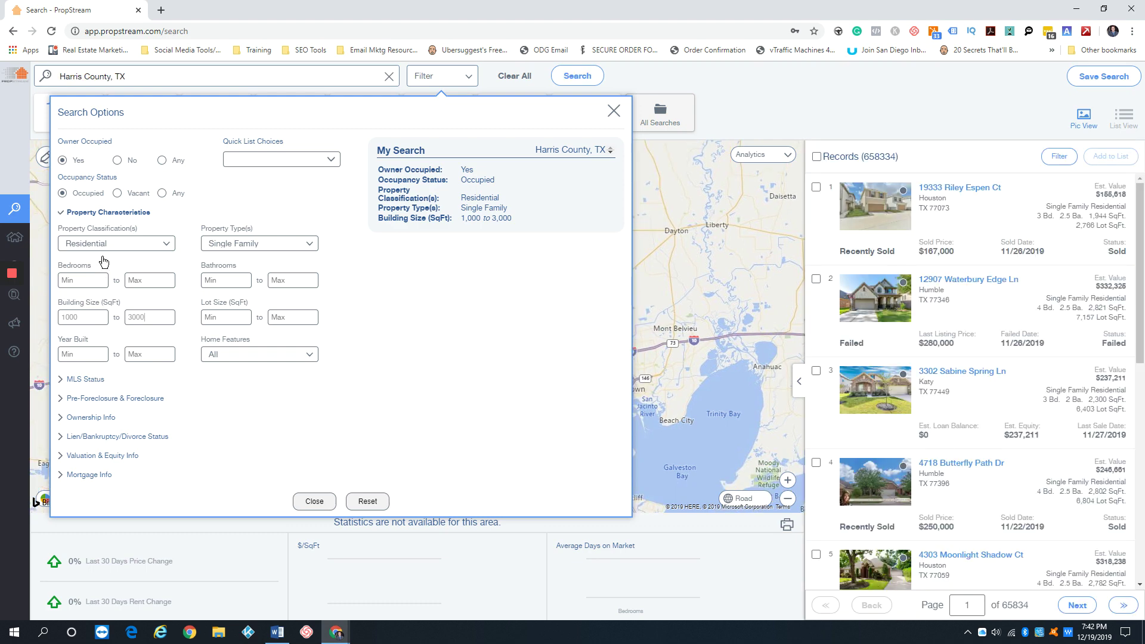
left_click(113, 213)
left_click(106, 213)
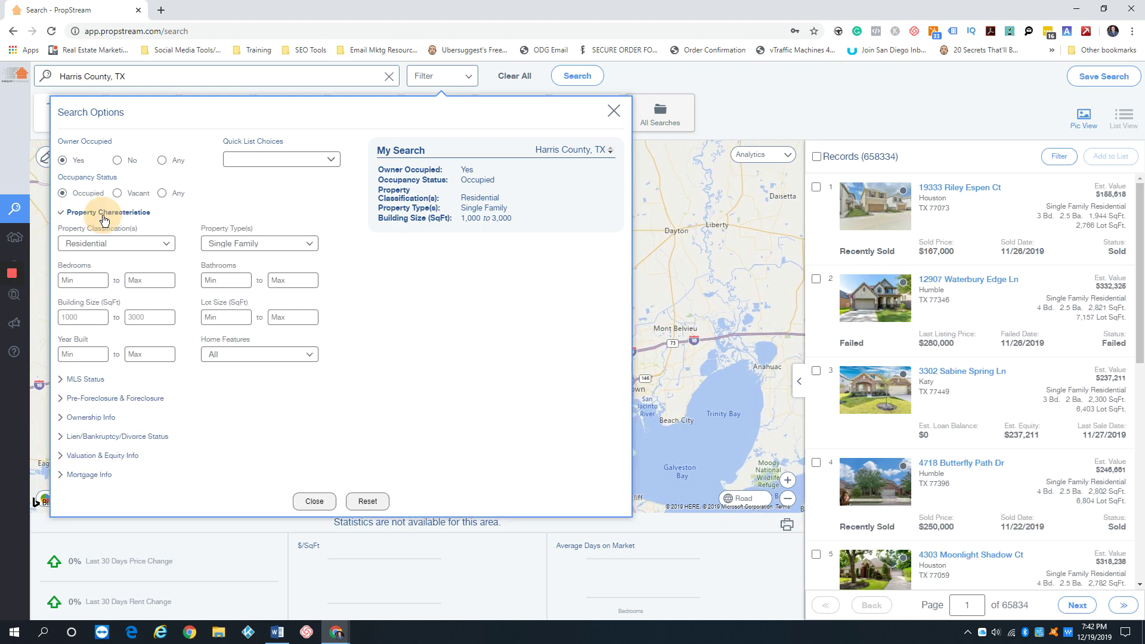
left_click(102, 213)
left_click(105, 214)
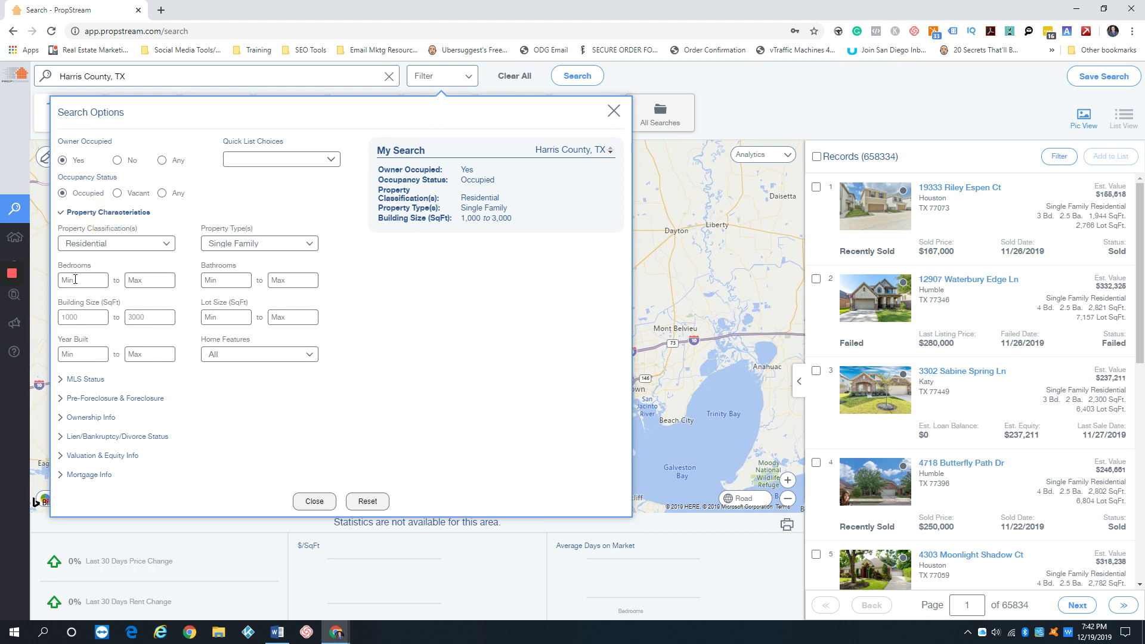
left_click(124, 214)
- Set On Market to No in the MLS status filters
left_click(88, 232)
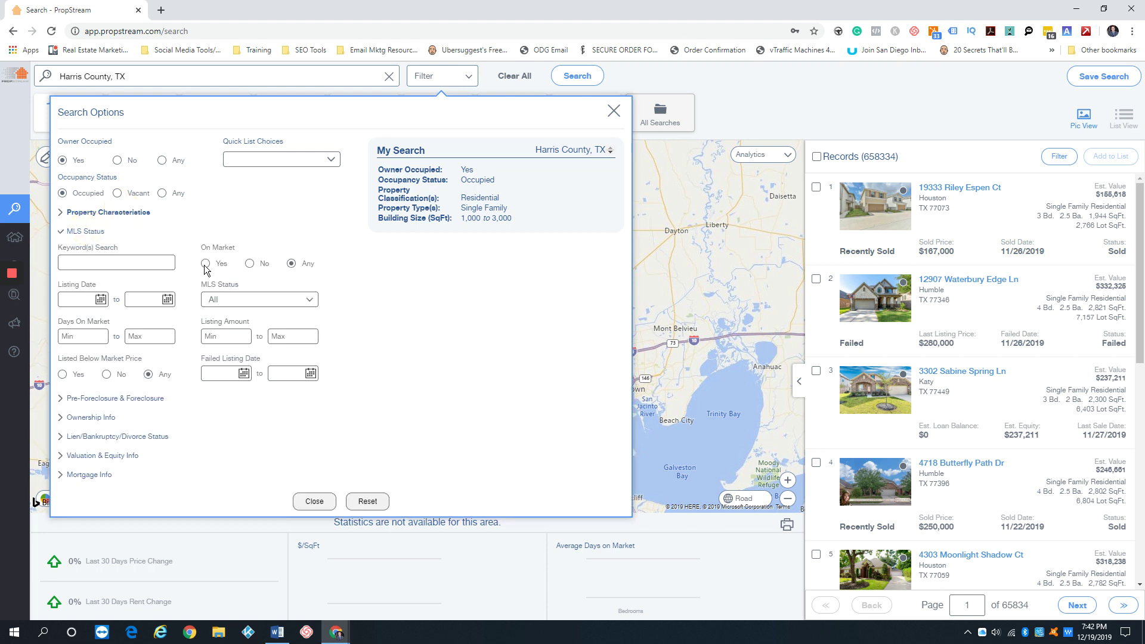
left_click(249, 263)
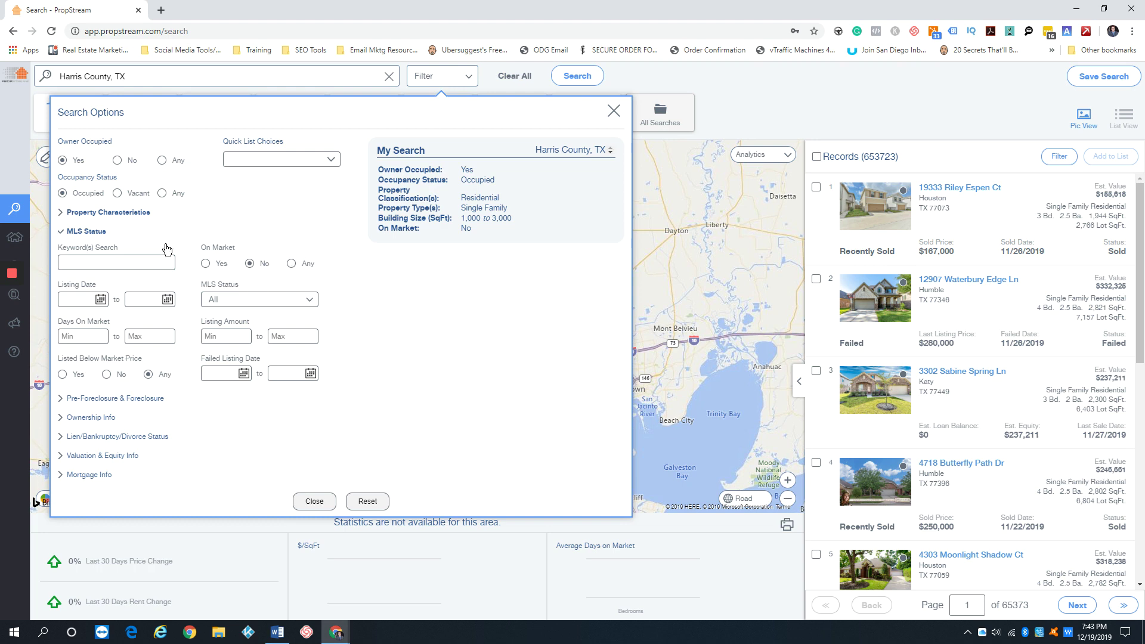
left_click(250, 264)
left_click(90, 234)
- Set the owner type to Individual in the ownership filters
left_click(99, 252)
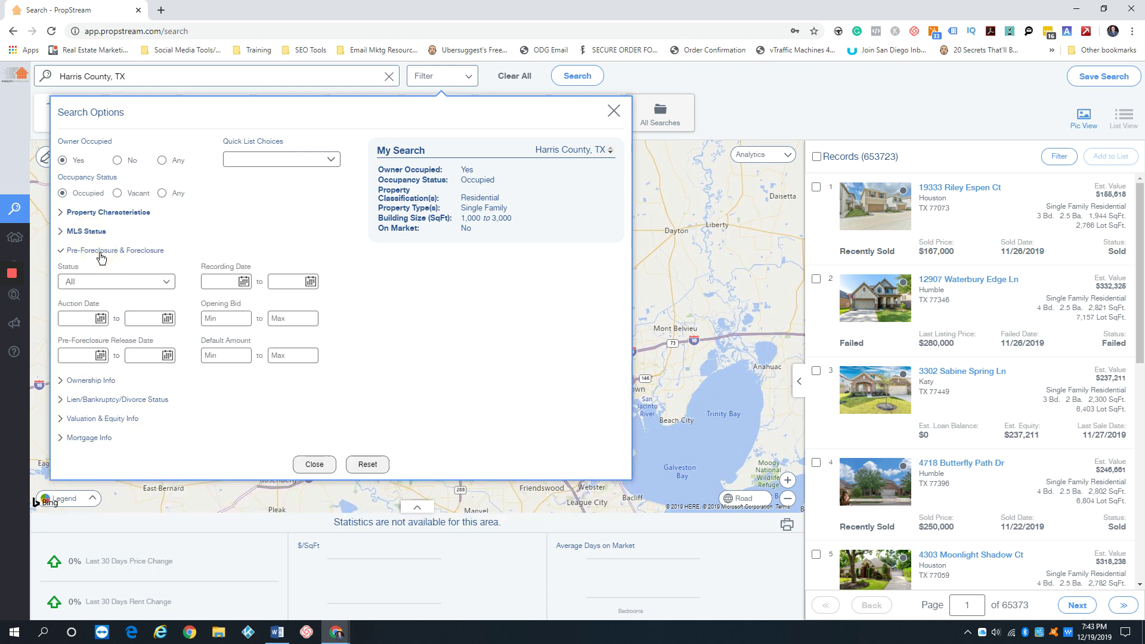
left_click(100, 253)
left_click(95, 269)
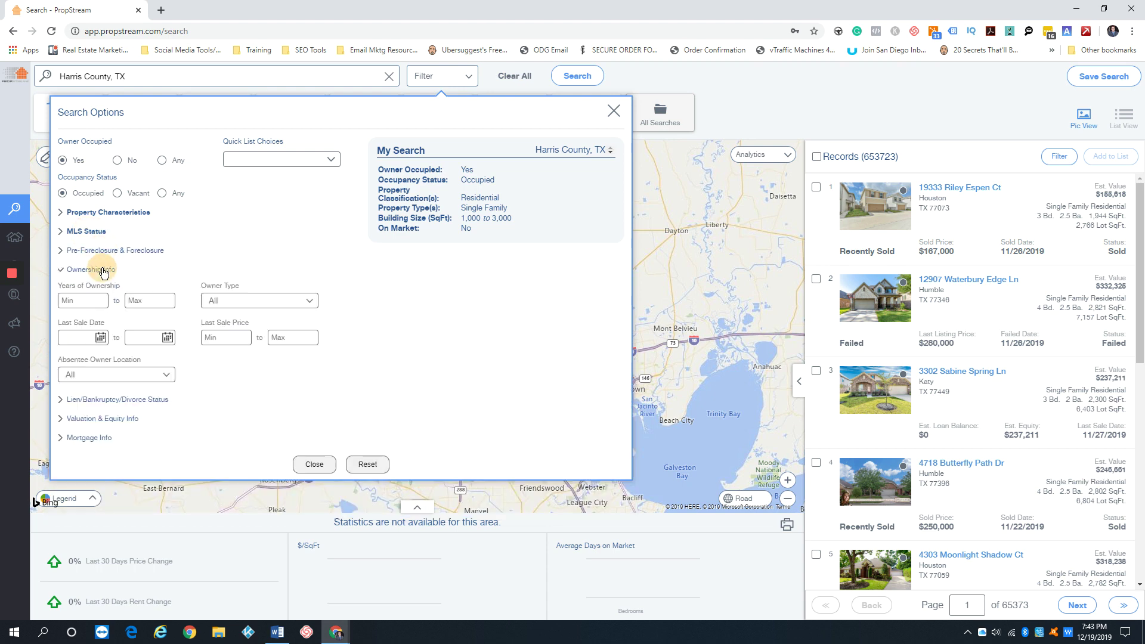
left_click(265, 302)
left_click(268, 323)
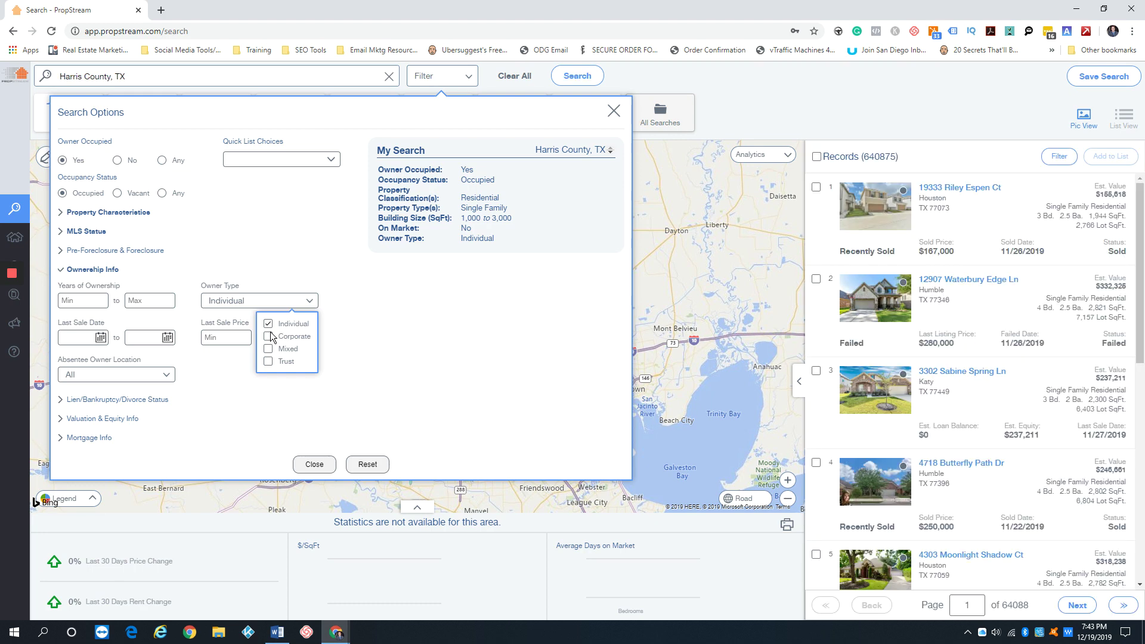
left_click(91, 269)
- Set the foreclosure status to Notice of Default / Lis Pendens and close the search options
left_click(97, 250)
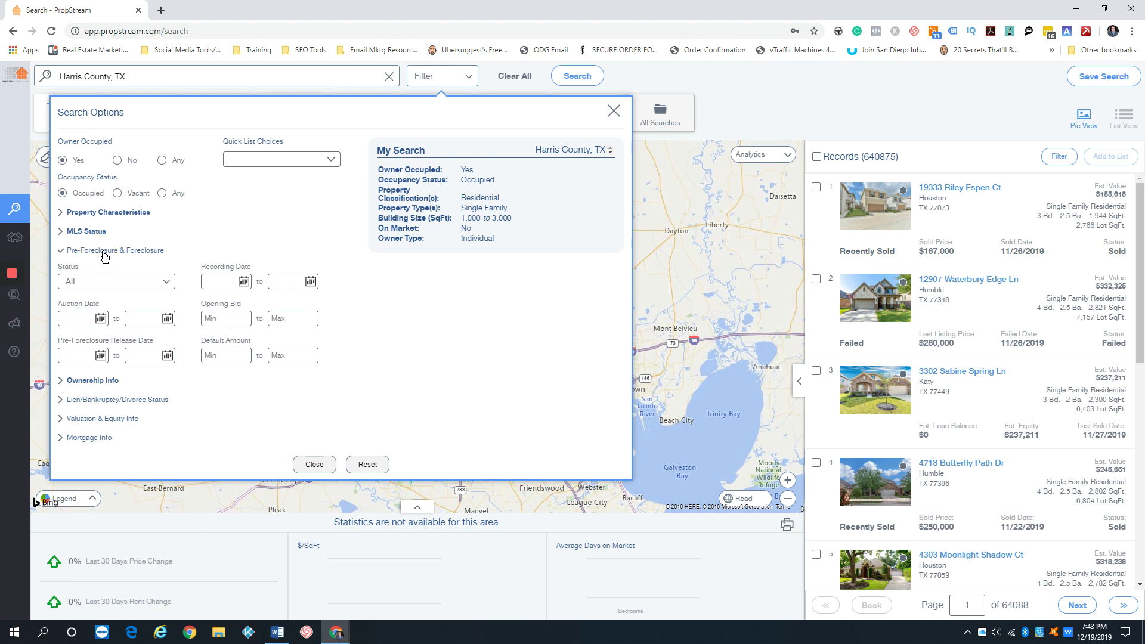
left_click(143, 282)
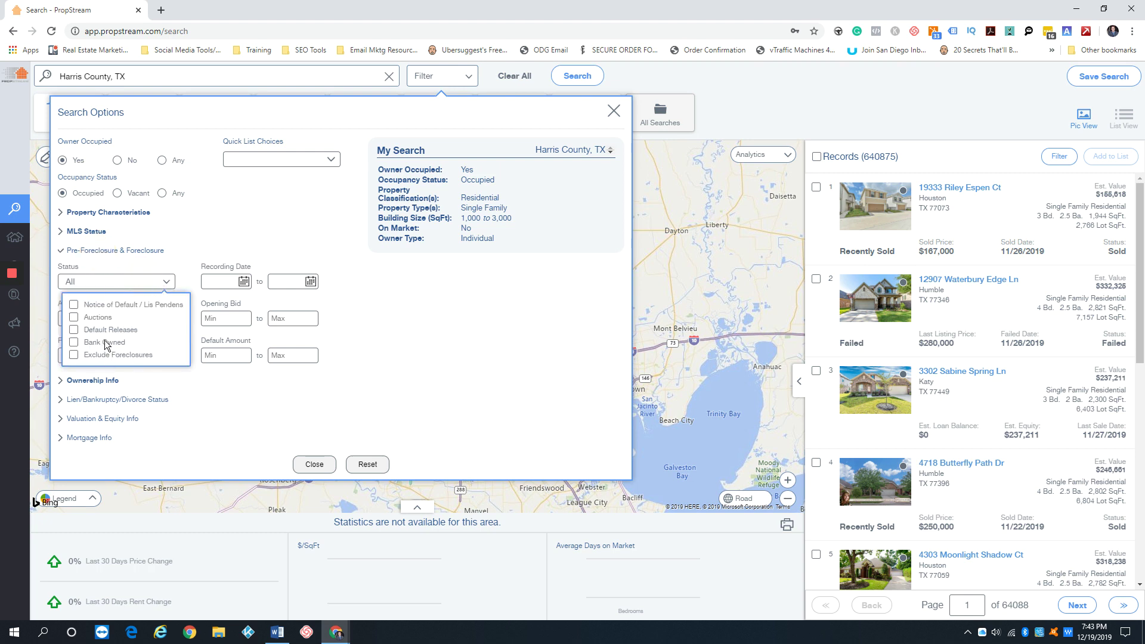
left_click(74, 304)
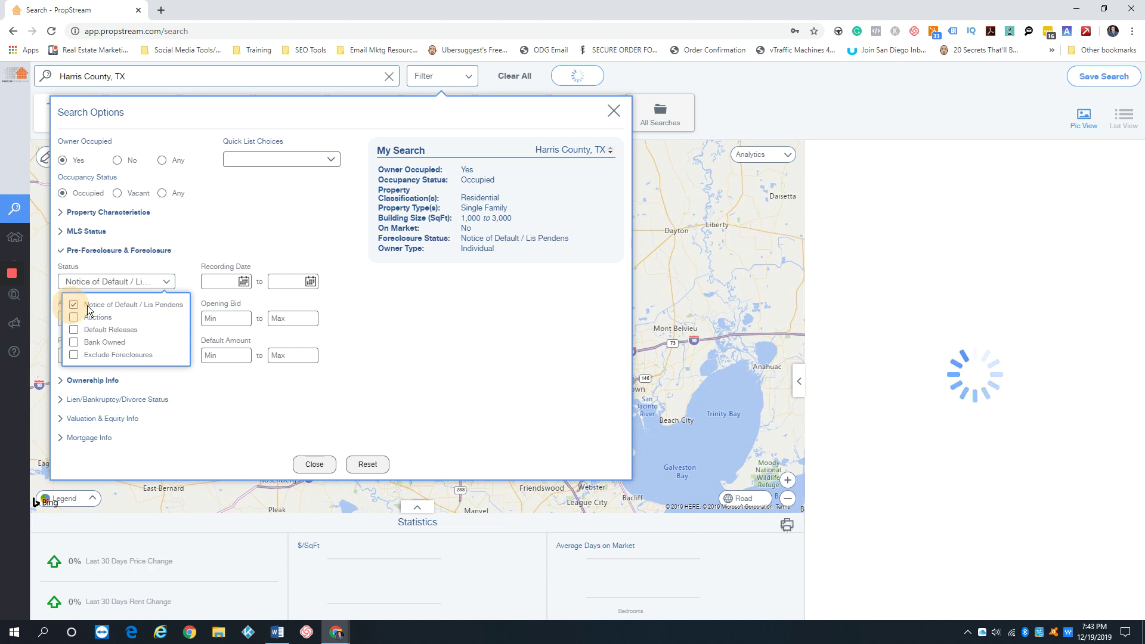
left_click(374, 282)
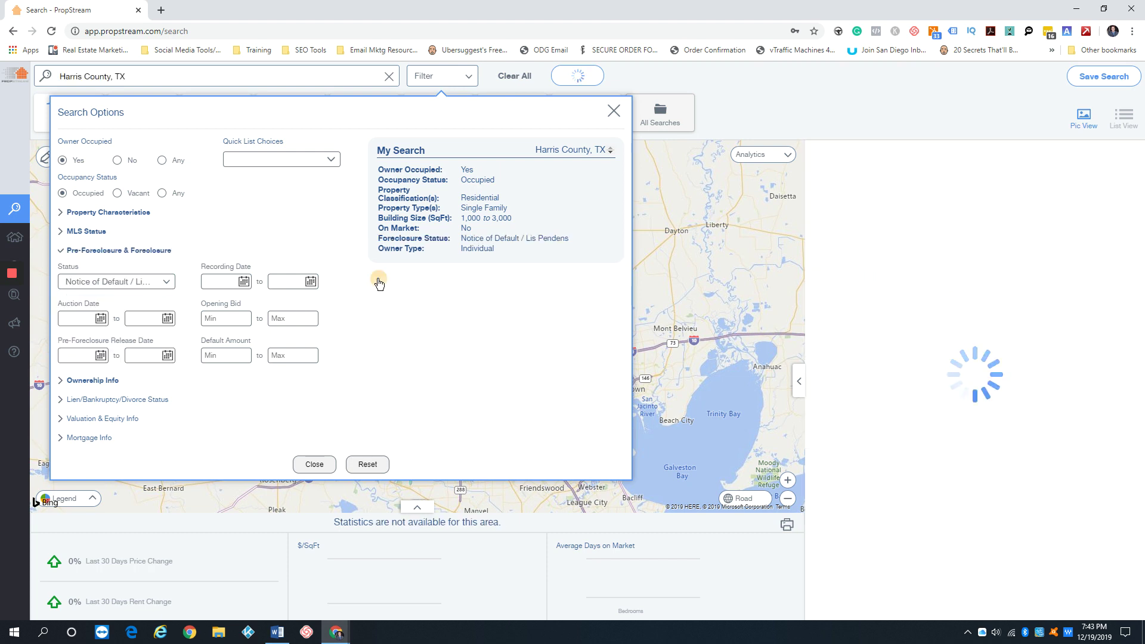
left_click(871, 74)
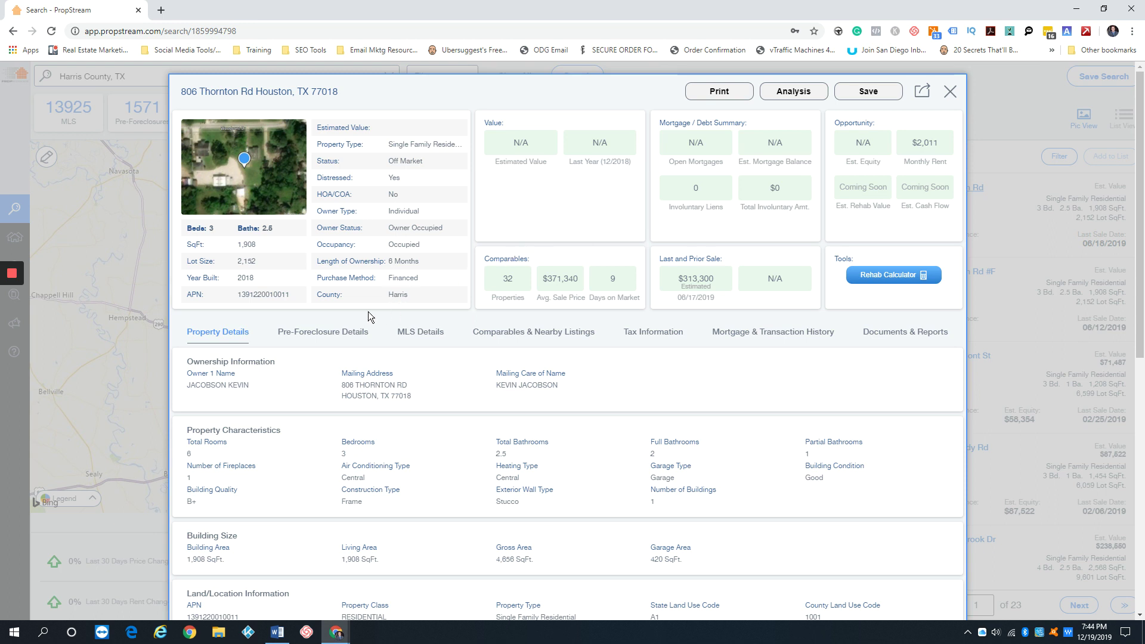
- Examine the opened property's pre-foreclosure recording date and its MLS details
left_click(328, 333)
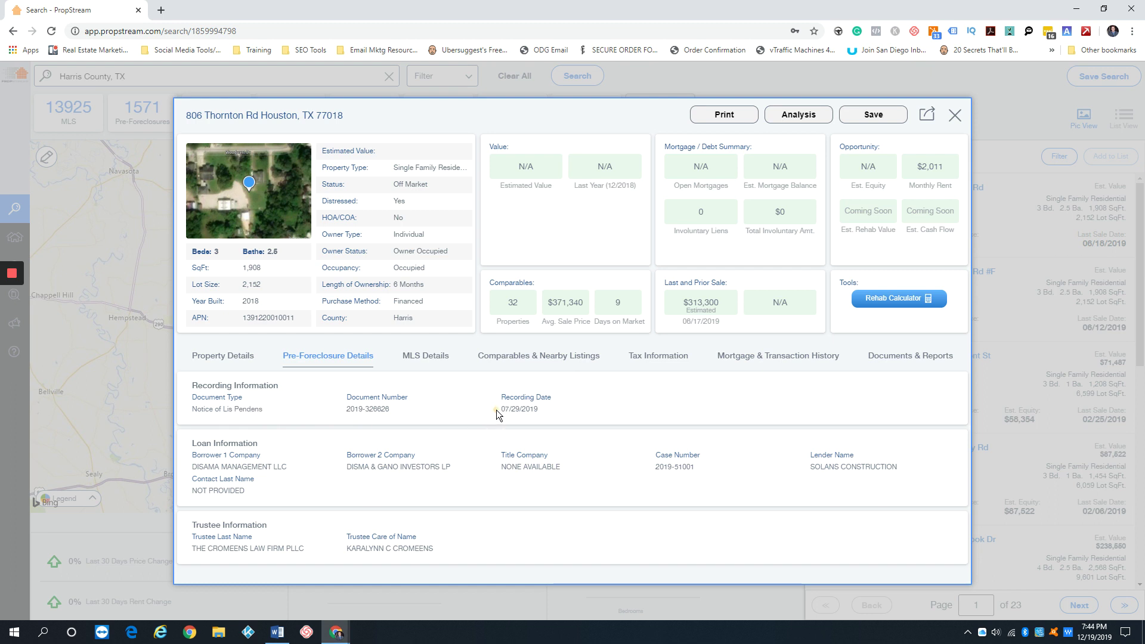
left_click_drag(496, 410, 582, 409)
left_click_drag(499, 409, 570, 407)
left_click(421, 356)
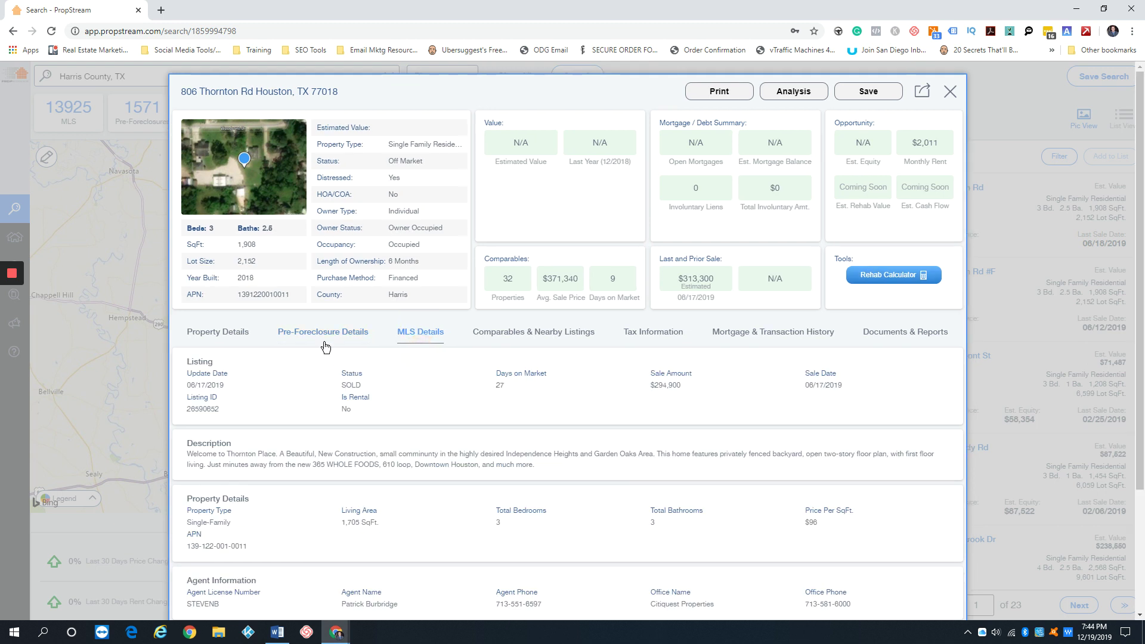
- Review the open property's pre-foreclosure details, close its record, and check the number of matching records
left_click(322, 349)
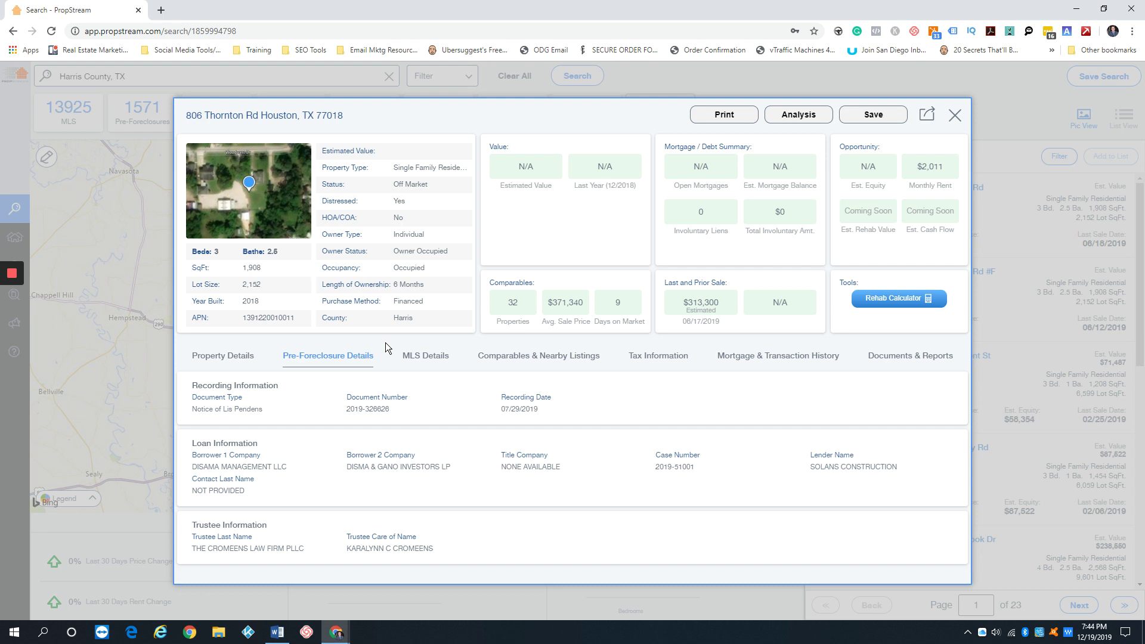
left_click(957, 117)
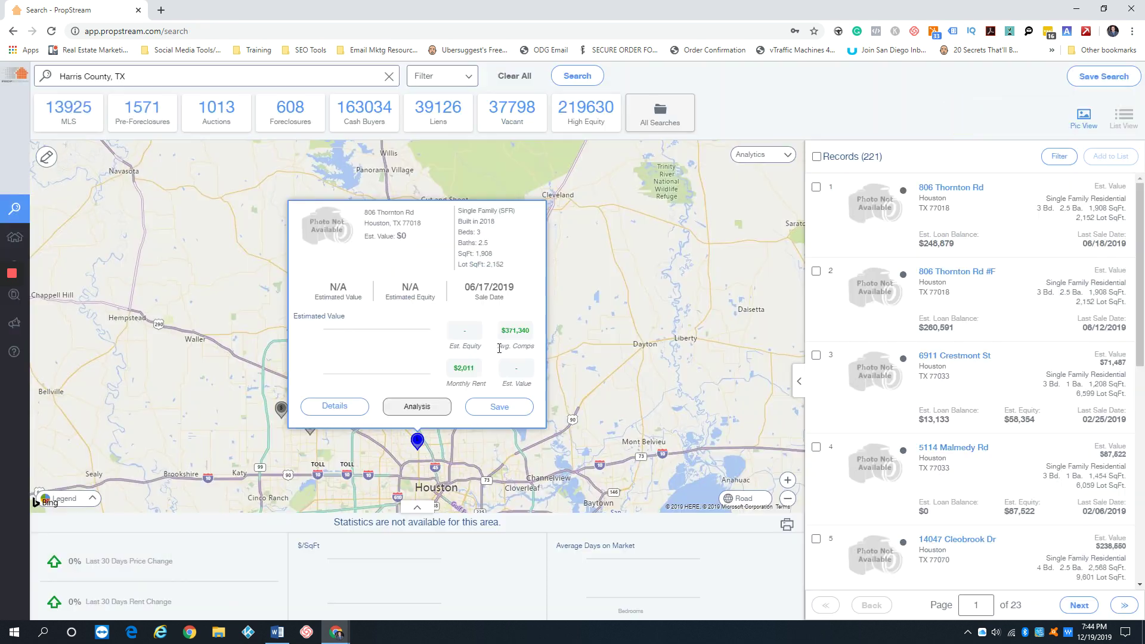
left_click_drag(917, 157, 828, 157)
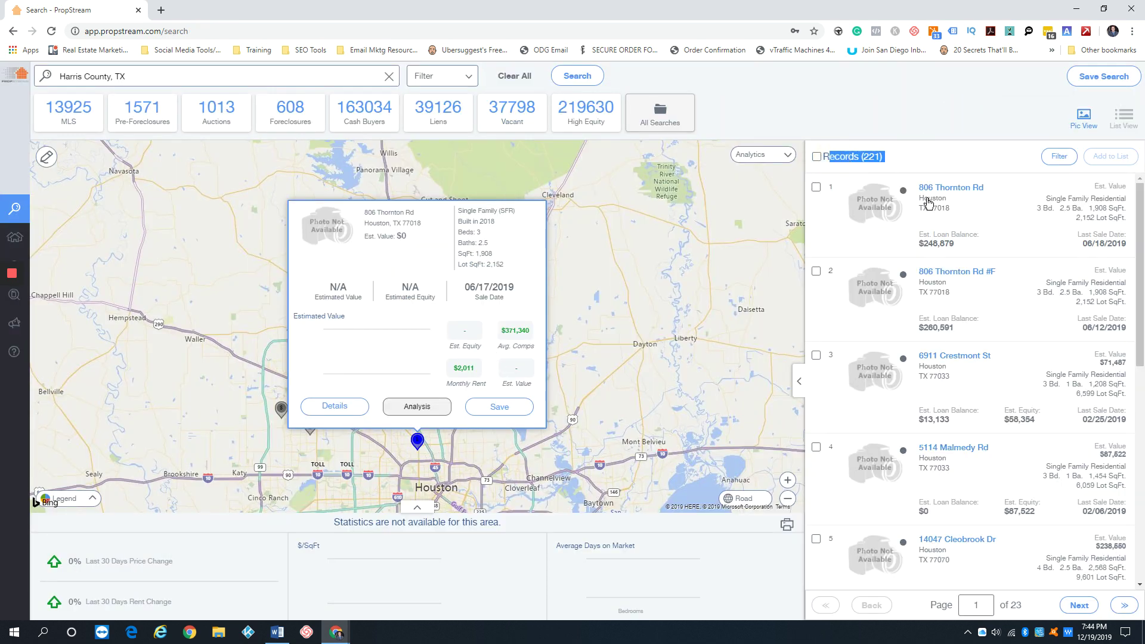
- Open the third listed property, examine its pre-foreclosure recording details, and close the record
scroll(955, 286, "down", 1)
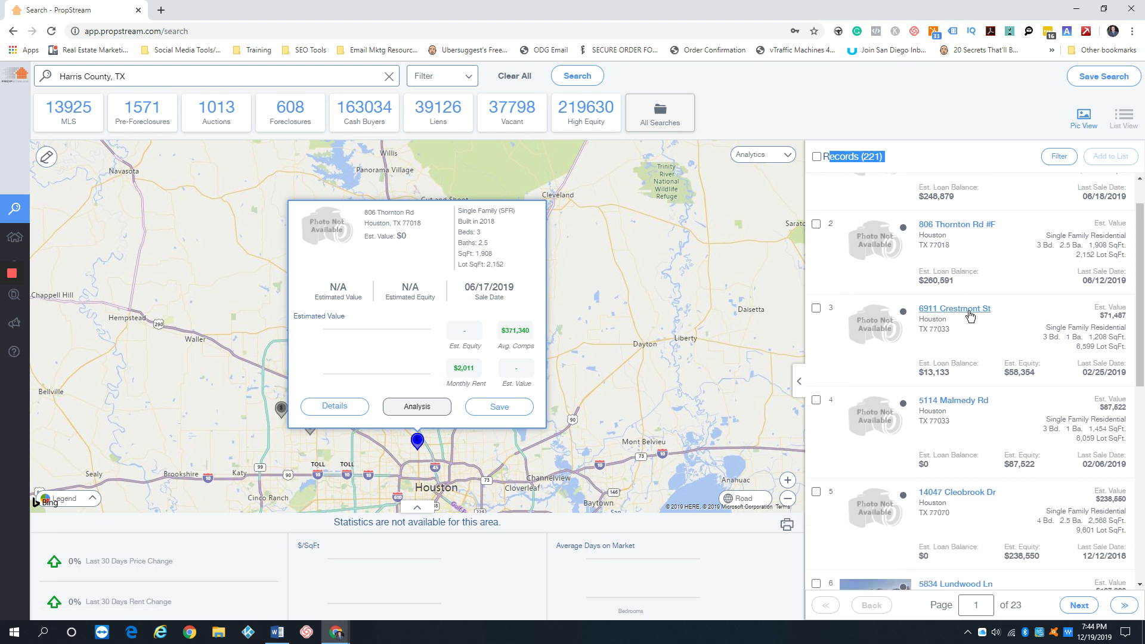
left_click(955, 309)
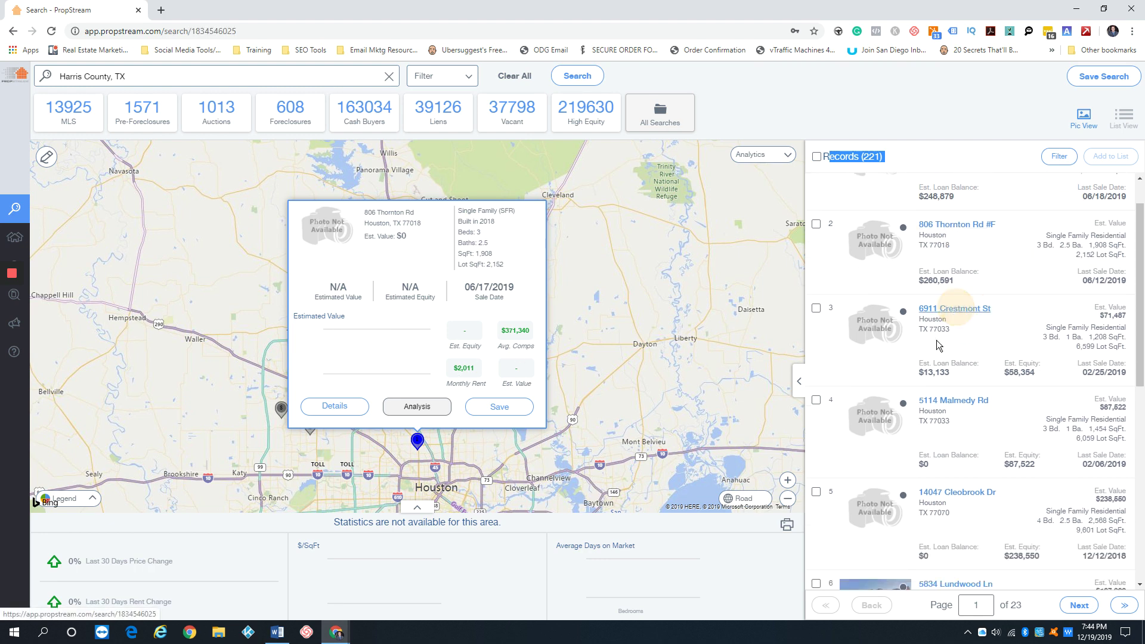
left_click(343, 345)
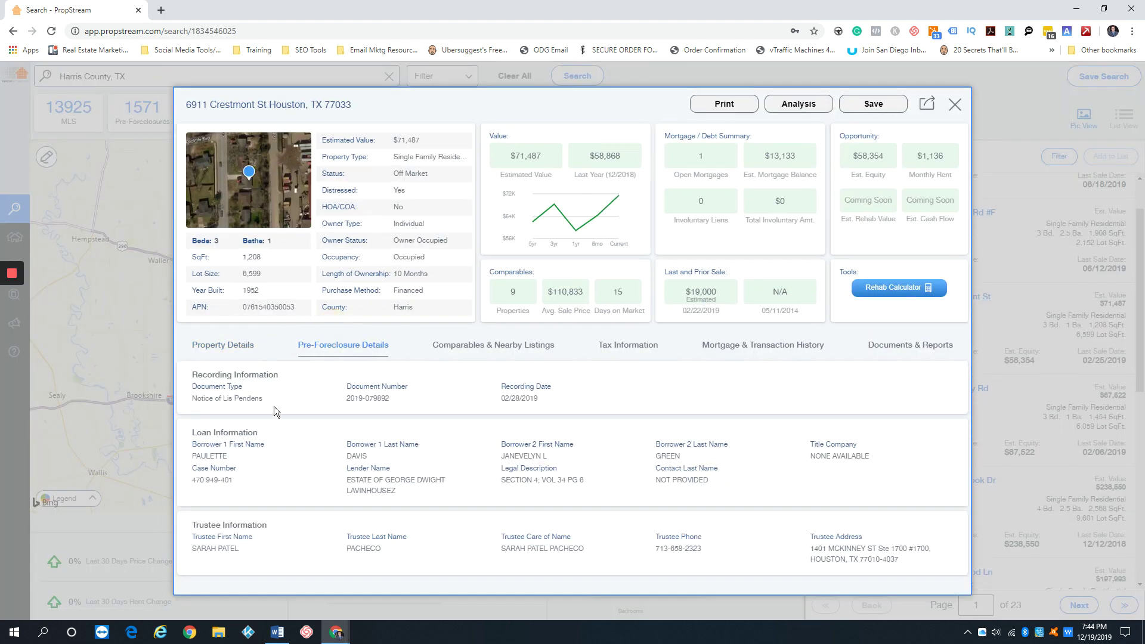
left_click(955, 104)
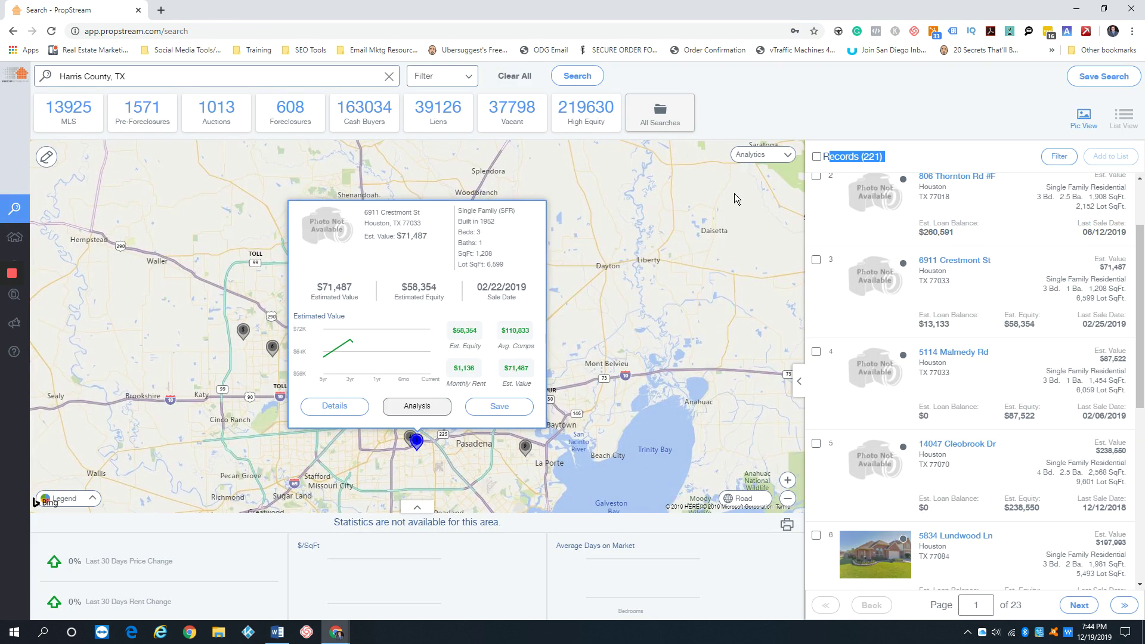
- Set the start of the foreclosure recording date range to 12/01/19 in the search filters
left_click(419, 81)
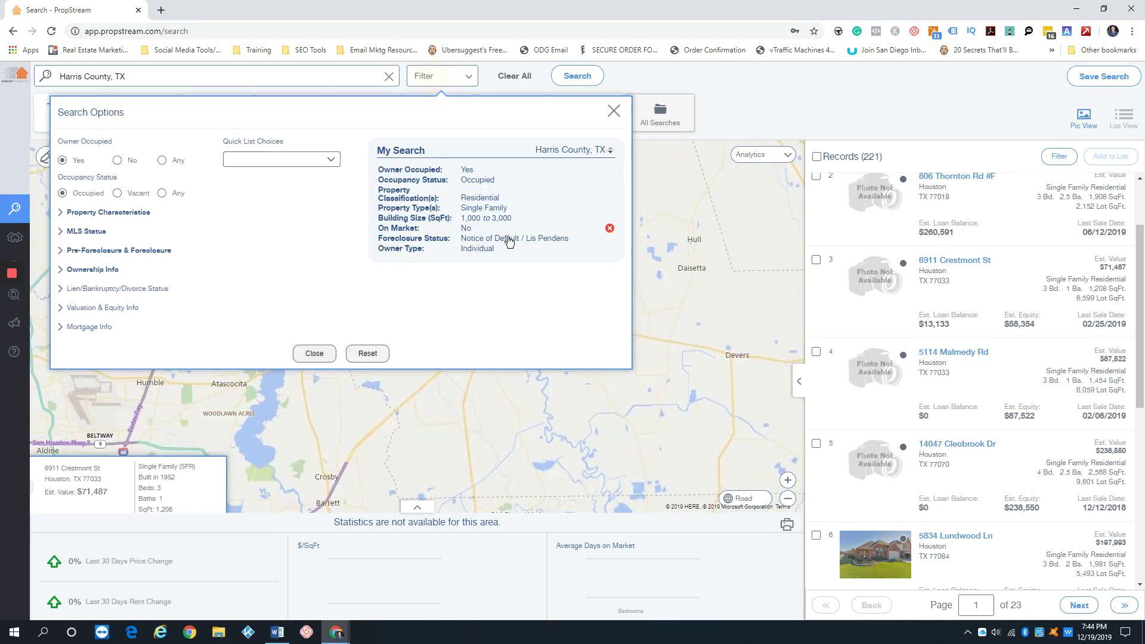
left_click(87, 251)
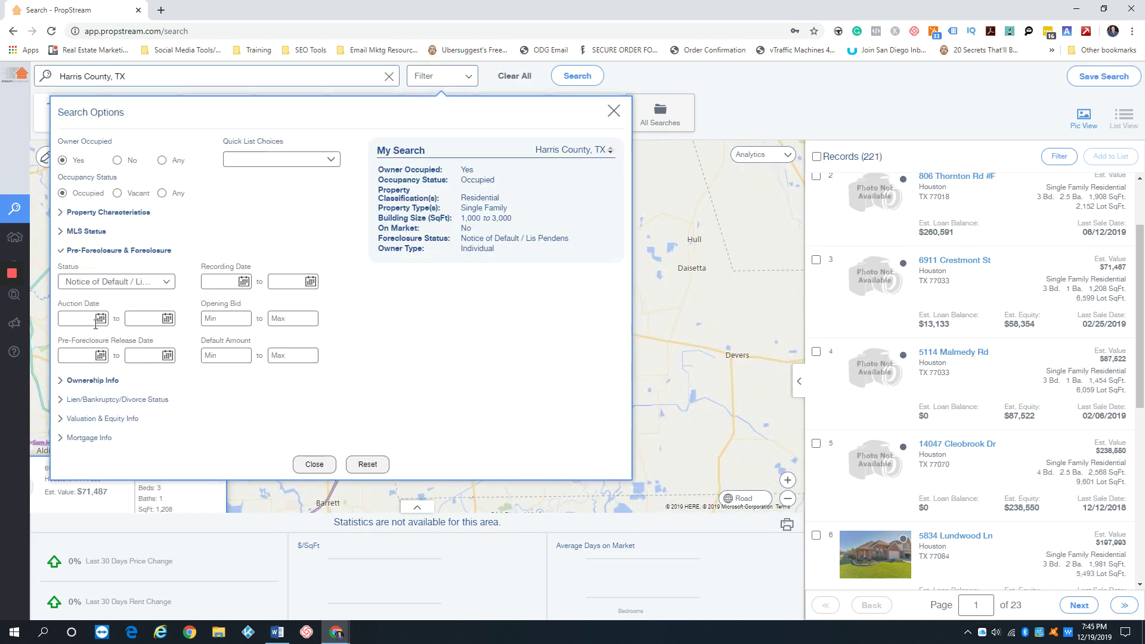
left_click(215, 283)
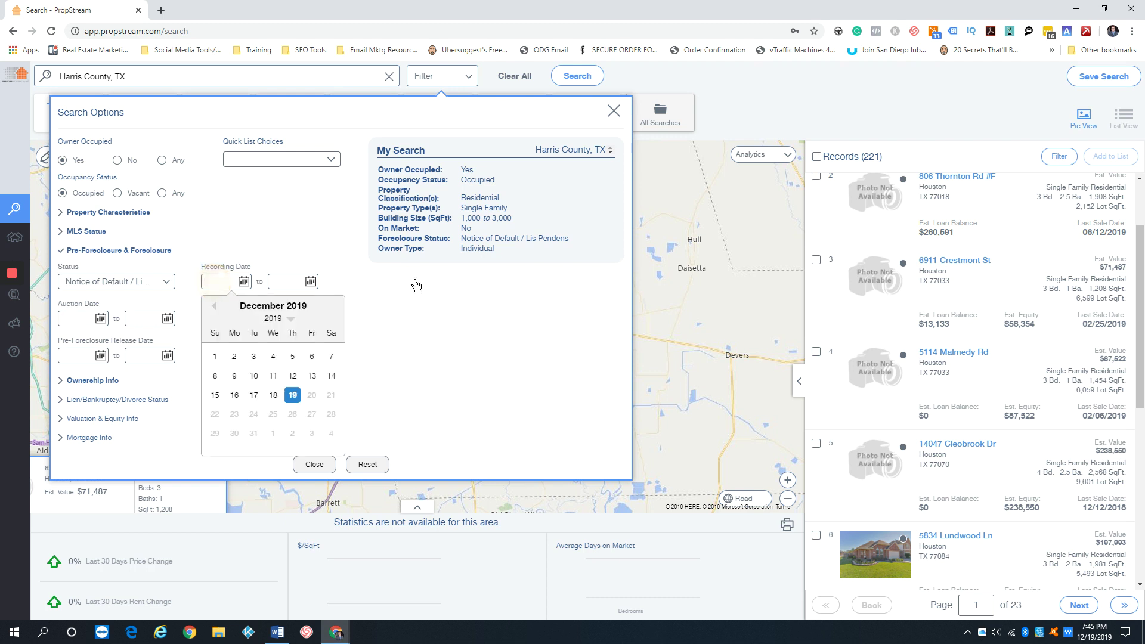
left_click(213, 307)
left_click(332, 306)
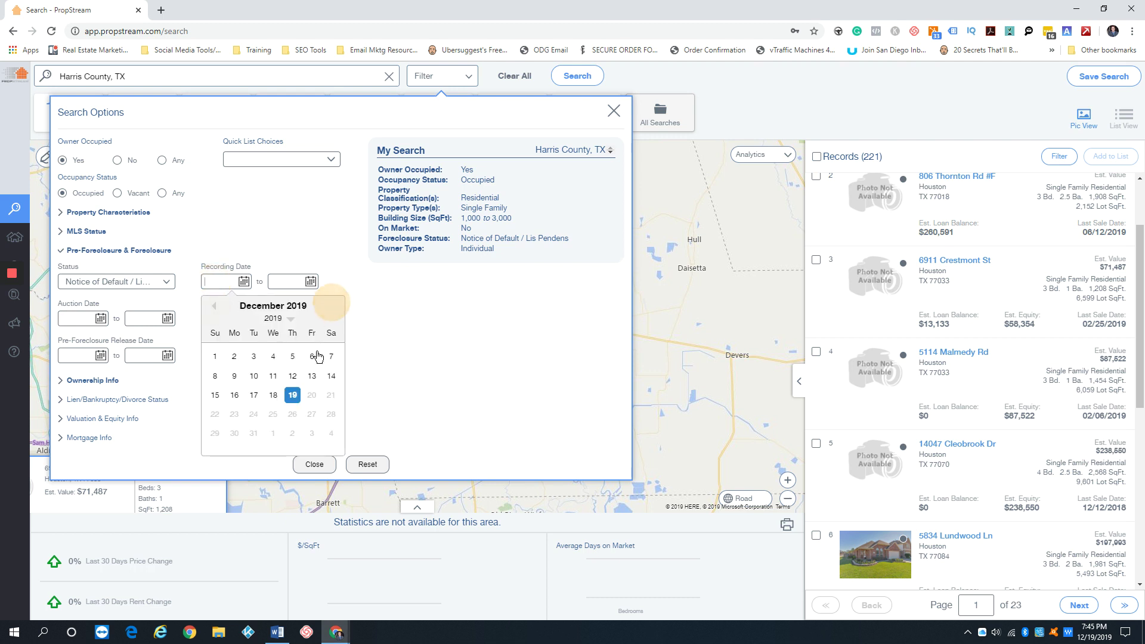
left_click(215, 356)
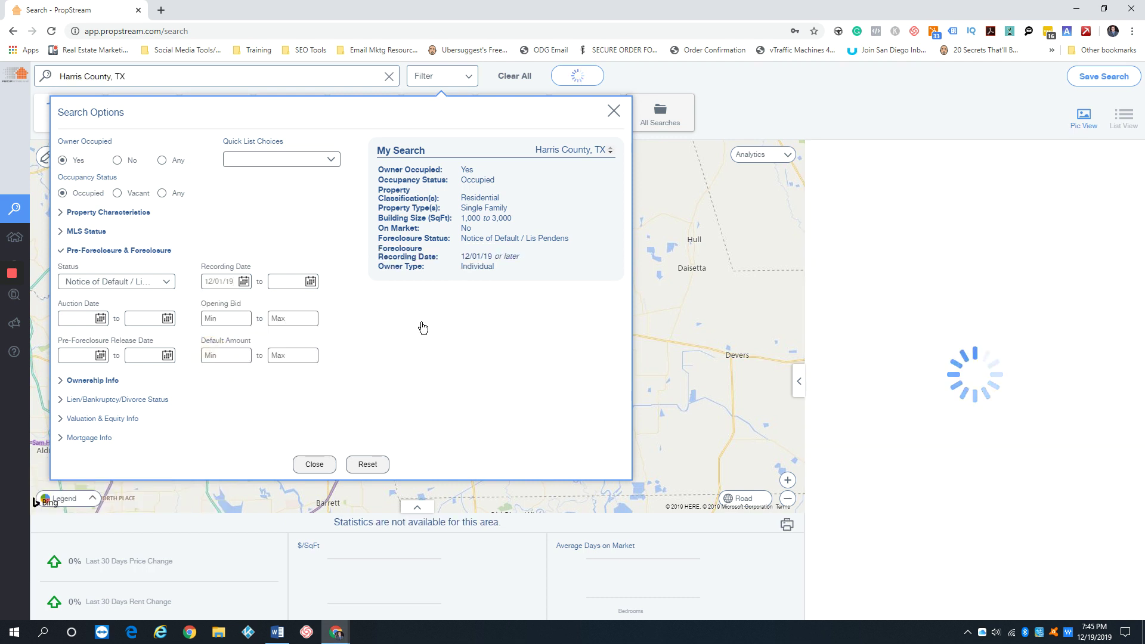
- Change the start of the foreclosure recording date range to 10/01/19
left_click(242, 284)
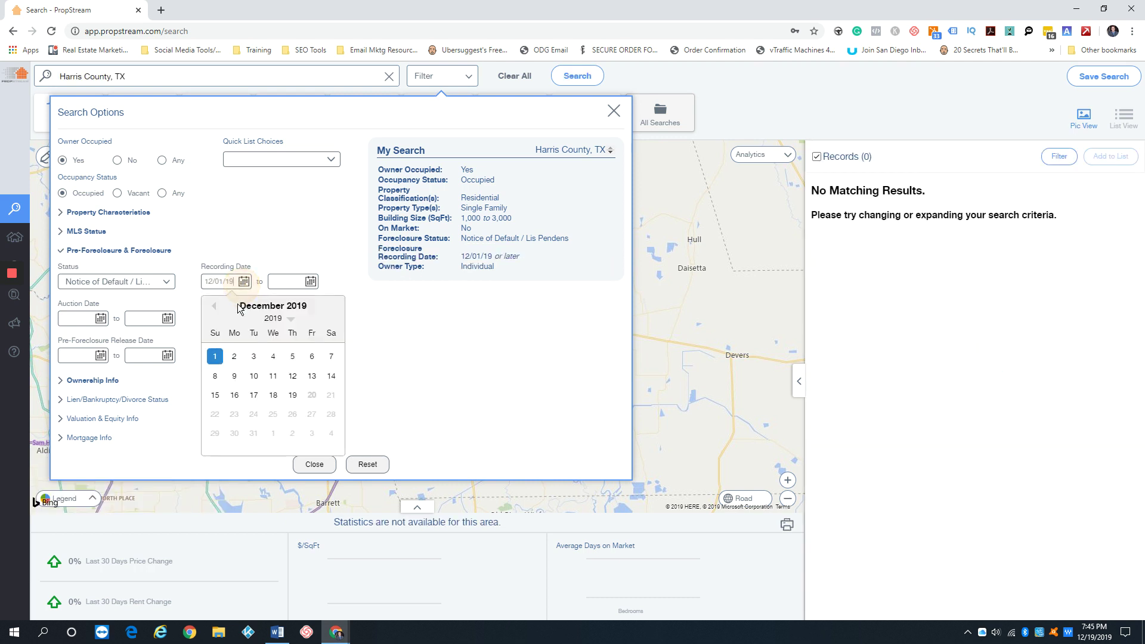
left_click(213, 308)
left_click(213, 308)
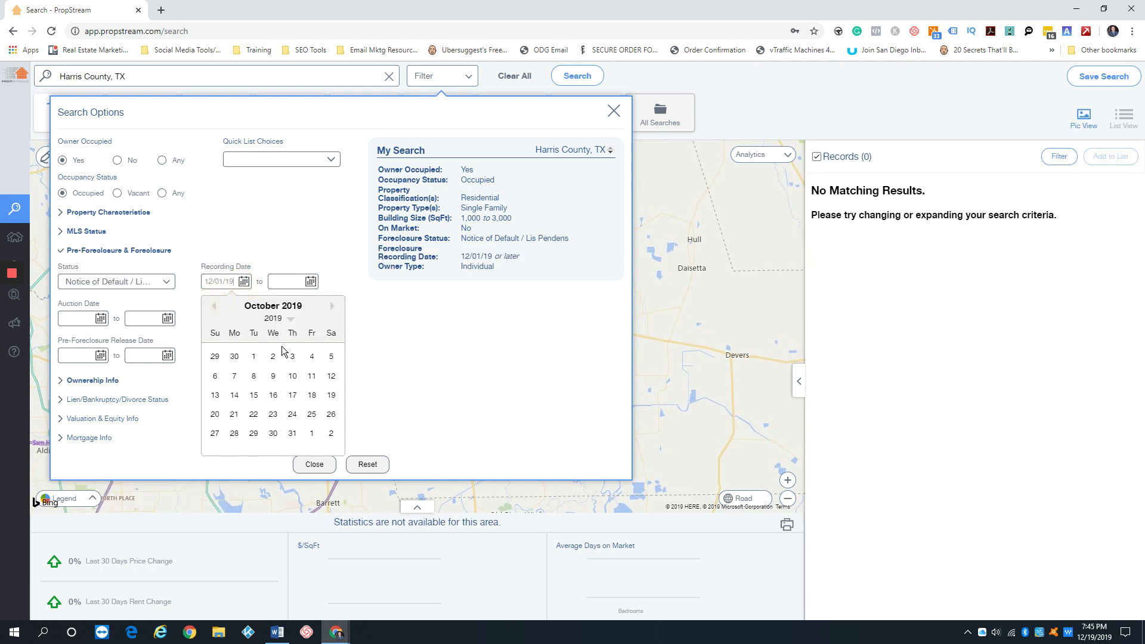
left_click(253, 356)
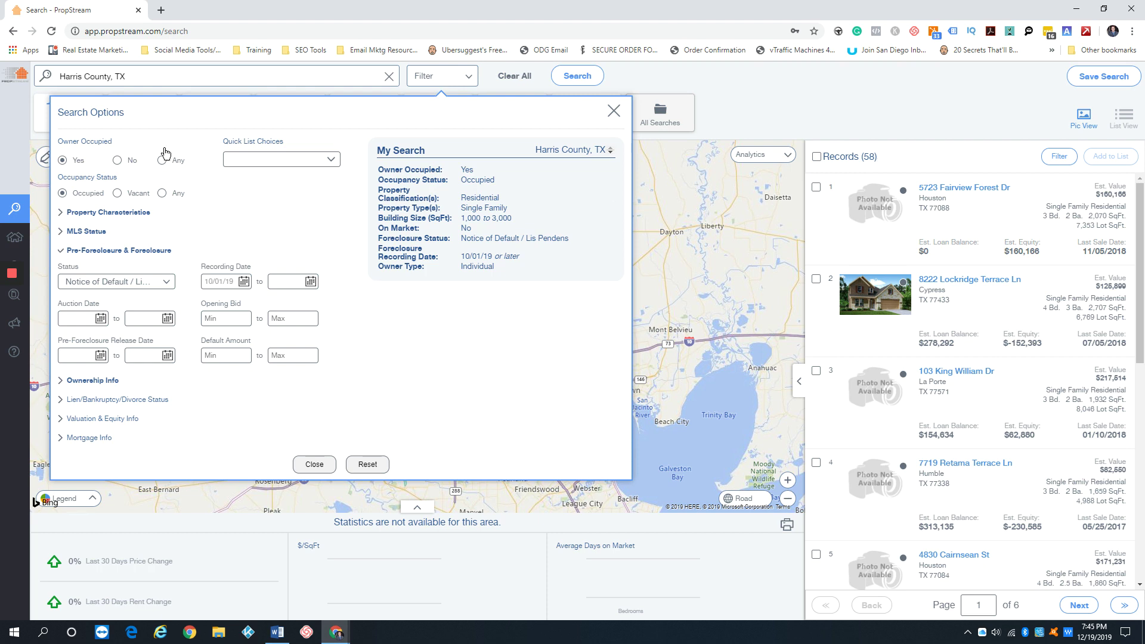
- Replace the Notice of Default / Lis Pendens foreclosure status with Auctions
left_click(113, 283)
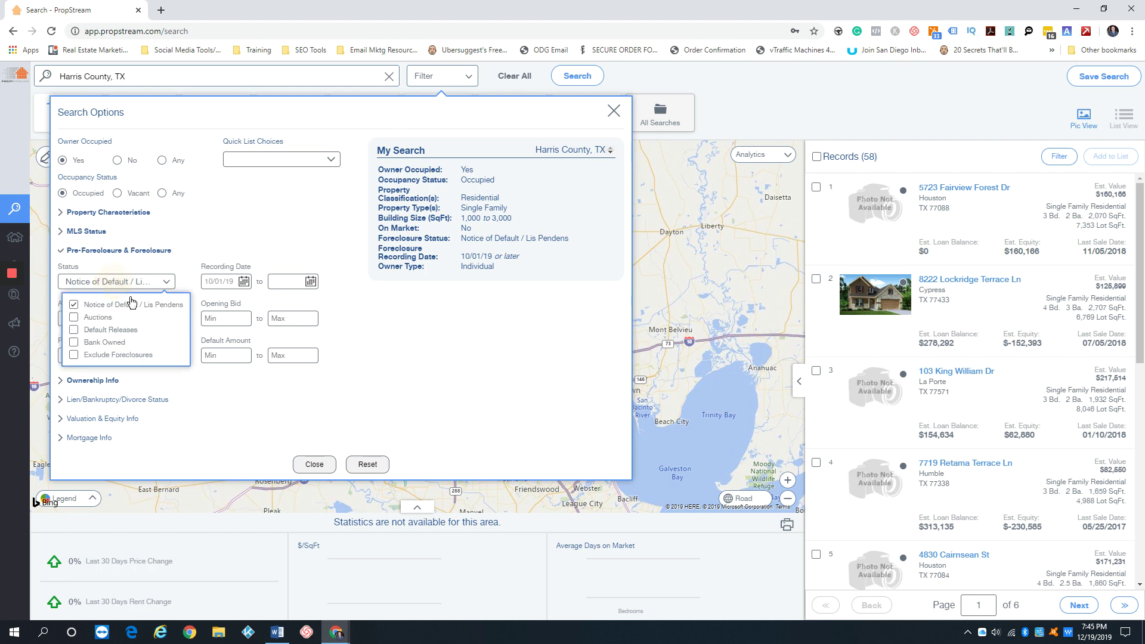
left_click(74, 305)
left_click(74, 317)
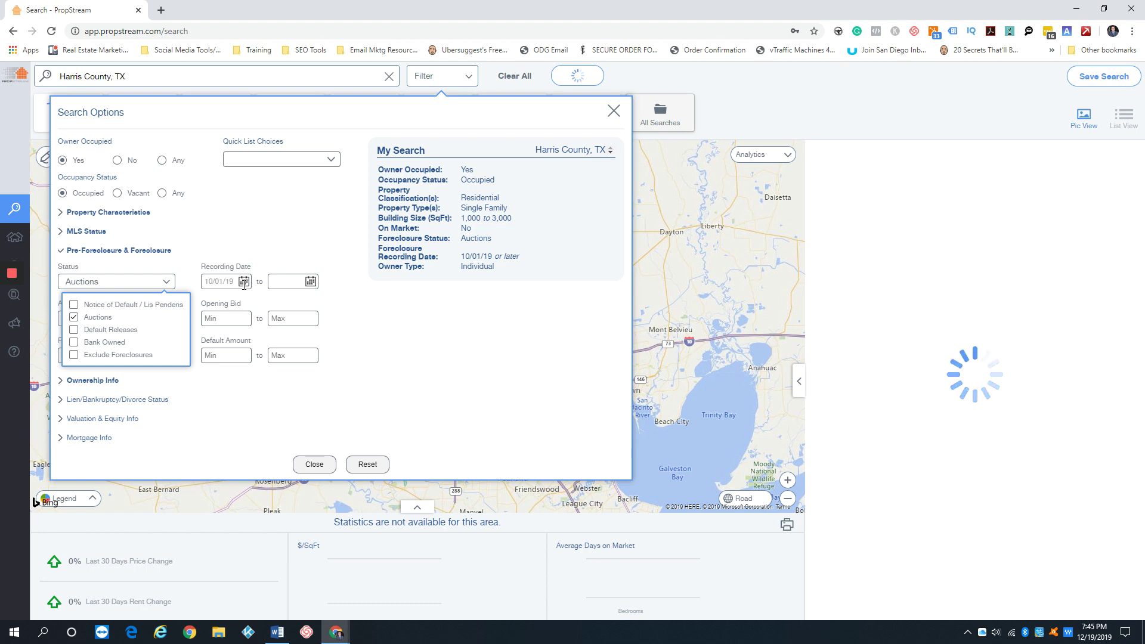
- Set the foreclosure recording date range for the auction properties to start at 12/01/19
left_click(221, 283)
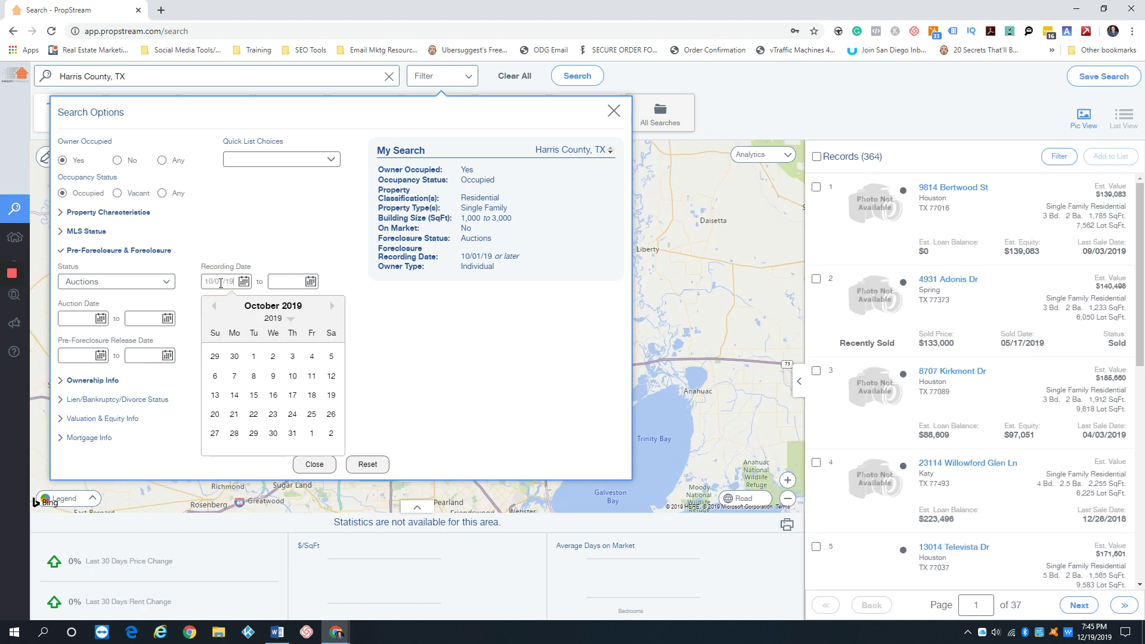
left_click(257, 260)
left_click(244, 286)
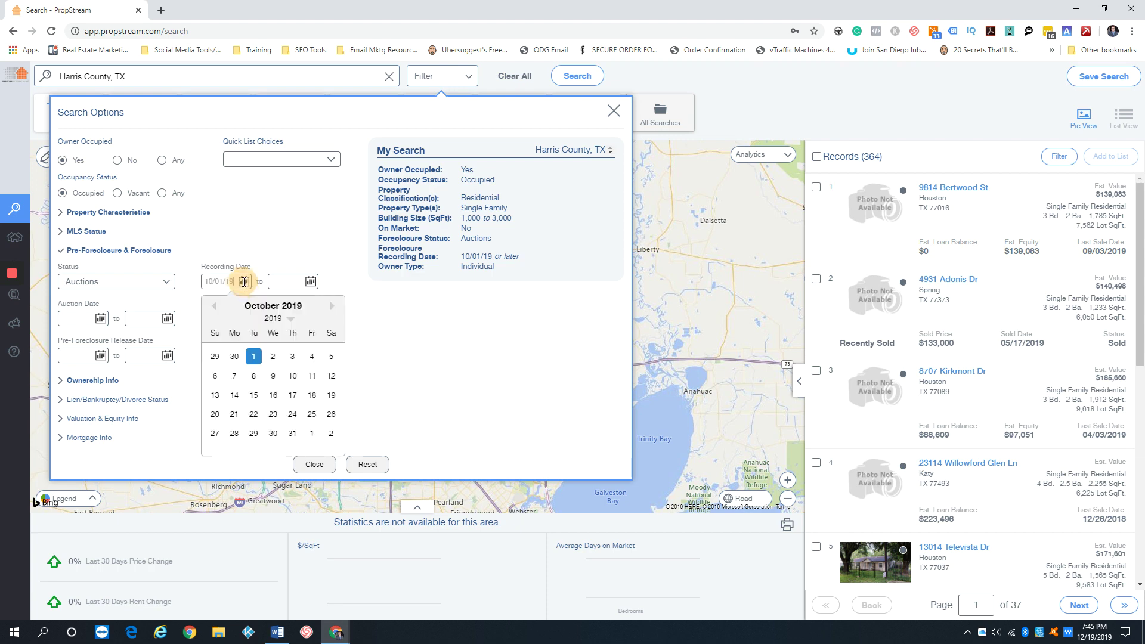
left_click(332, 307)
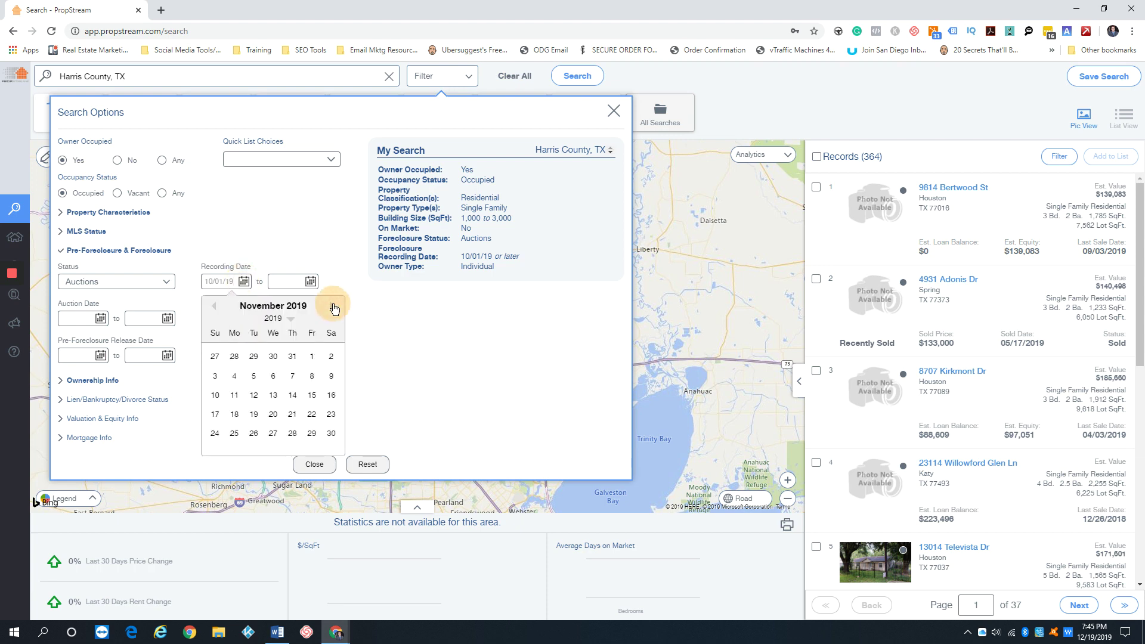
left_click(332, 306)
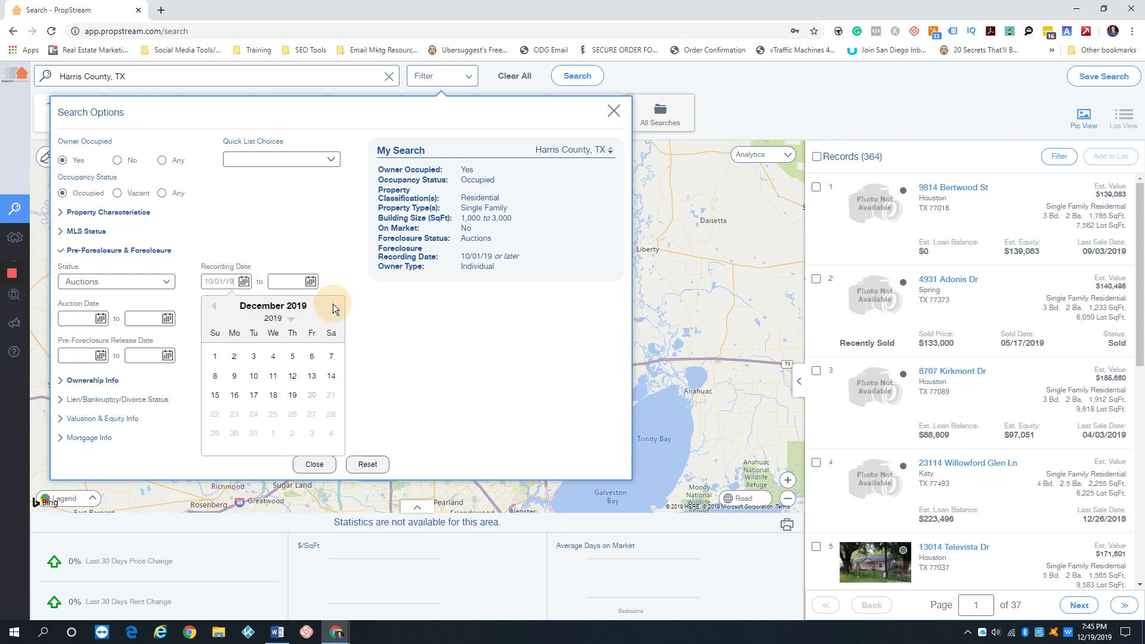
left_click(216, 357)
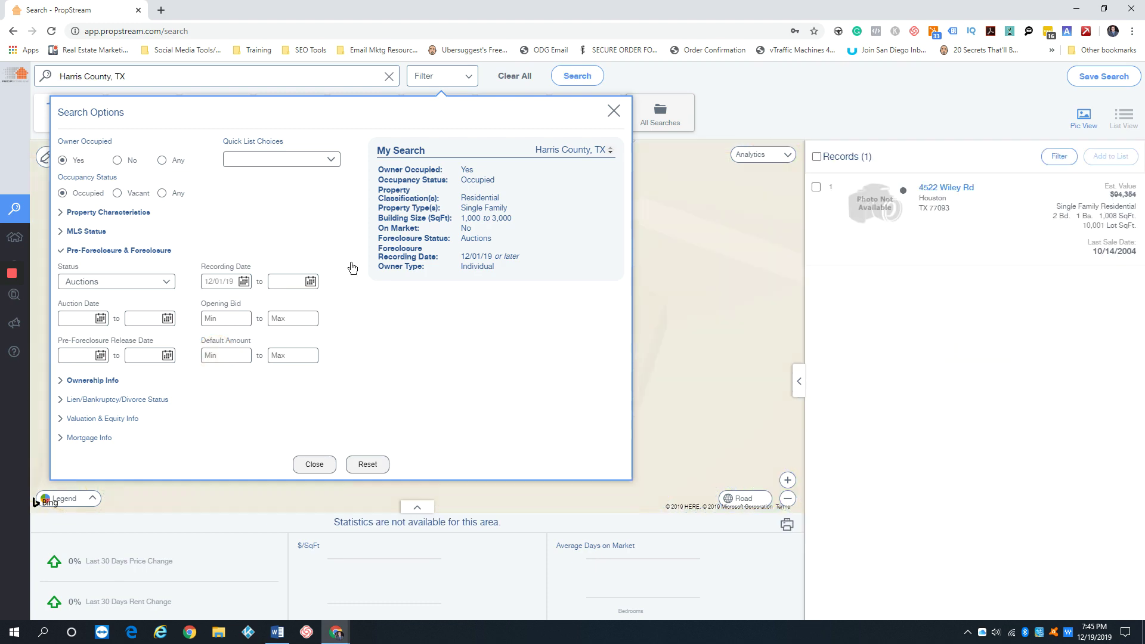
left_click(243, 282)
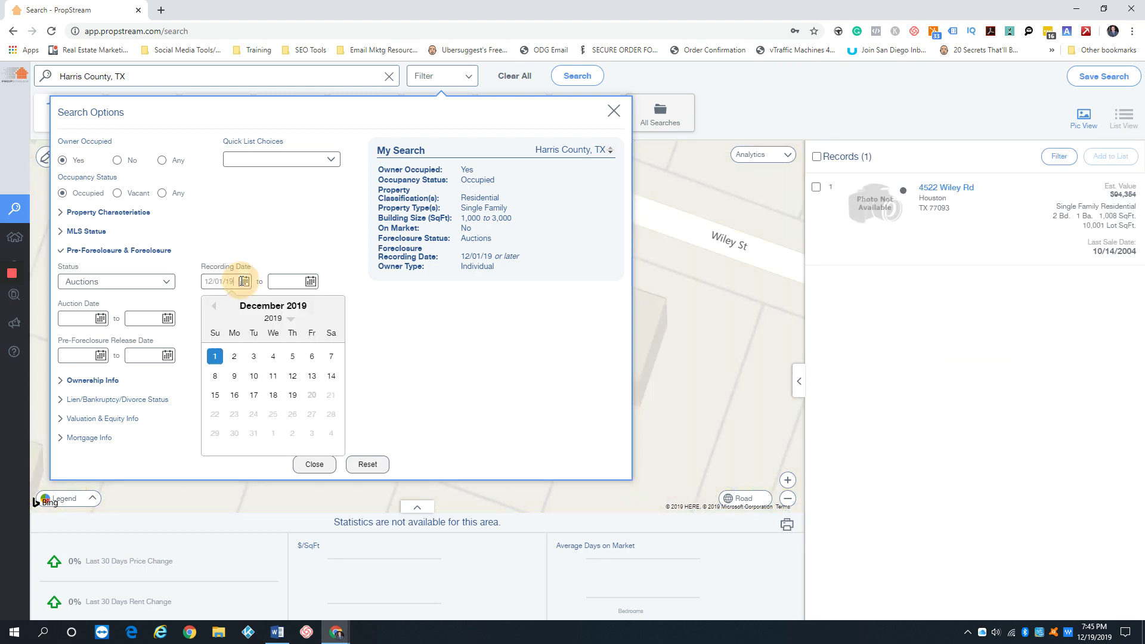
left_click(209, 306)
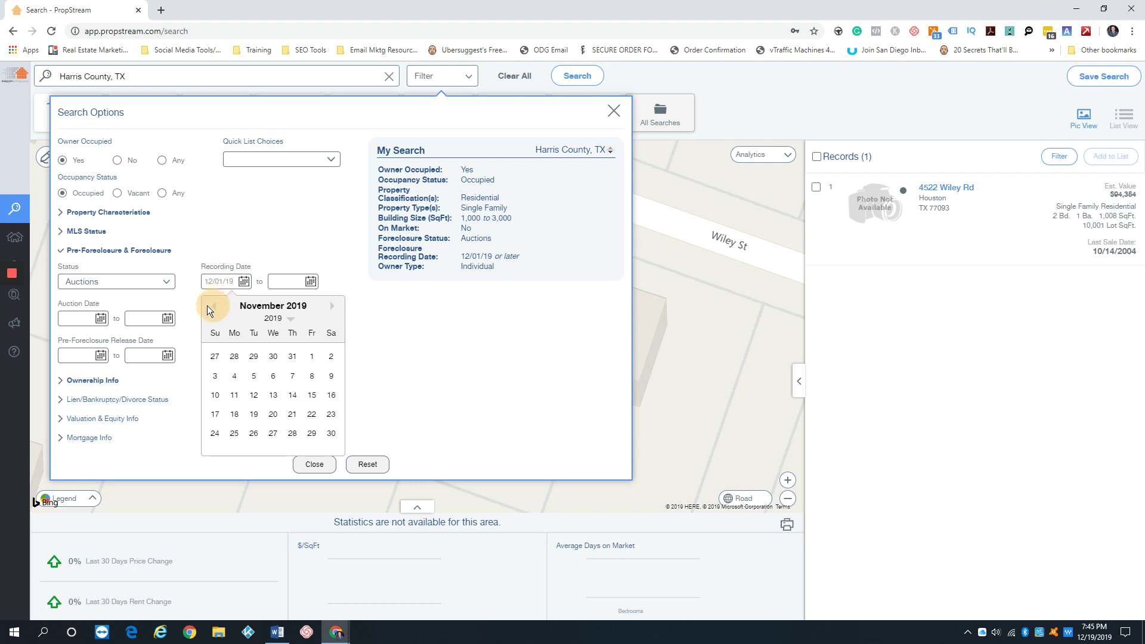
left_click(347, 280)
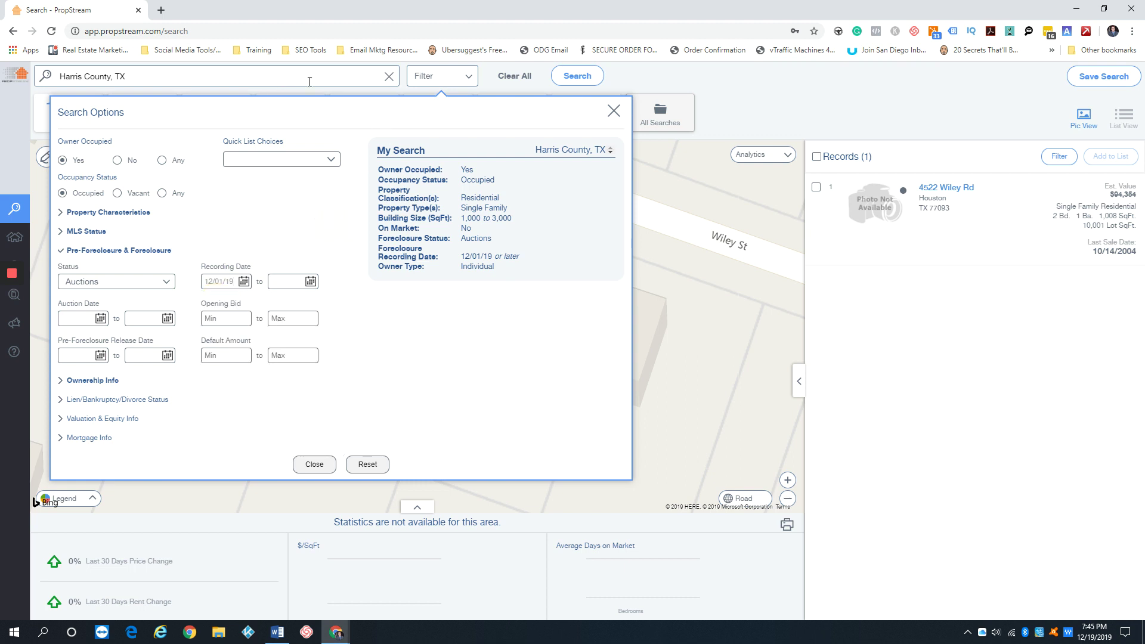
- Clear the Harris County search location and search San Diego County, CA instead
left_click(389, 76)
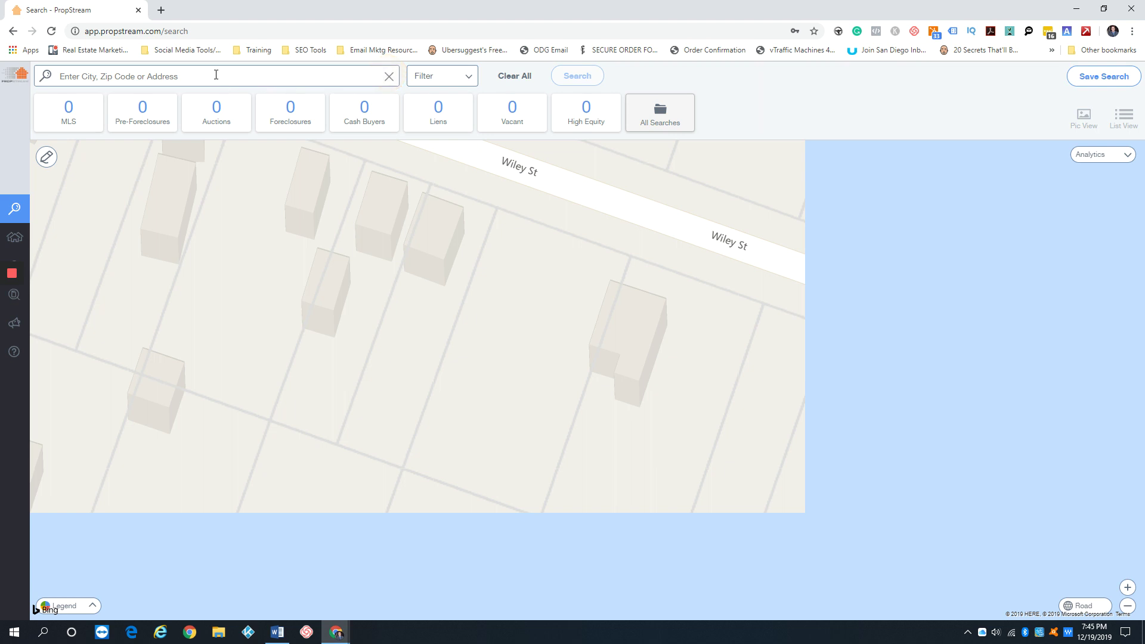
left_click(215, 75)
left_click(106, 154)
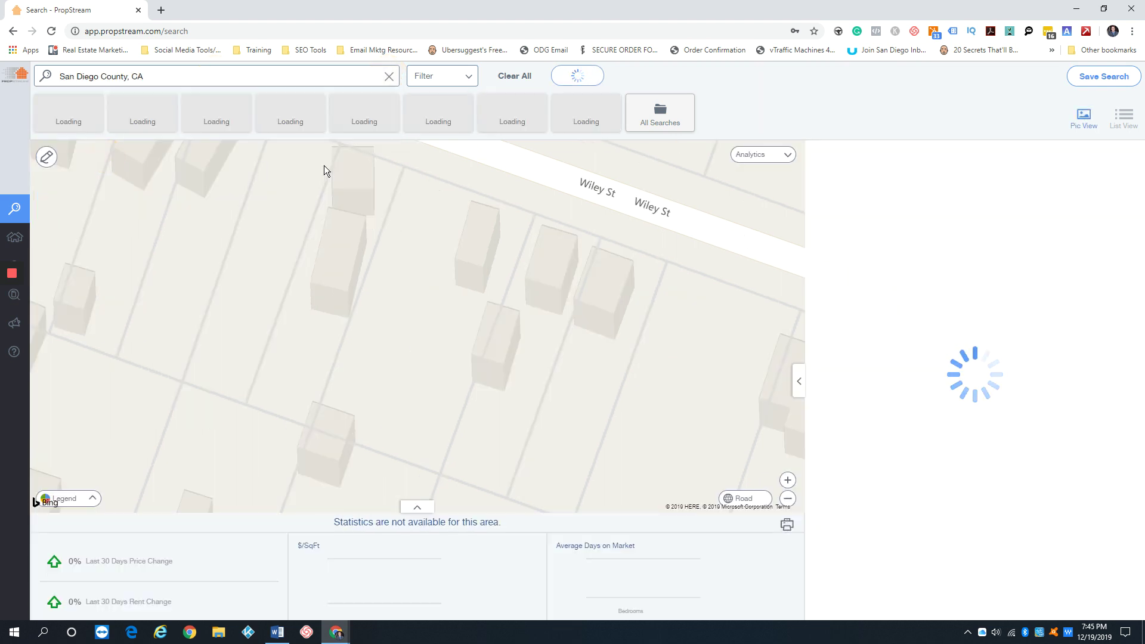
- Set Owner Occupied to Yes and Occupancy Status to Occupied for the San Diego County search
left_click(453, 78)
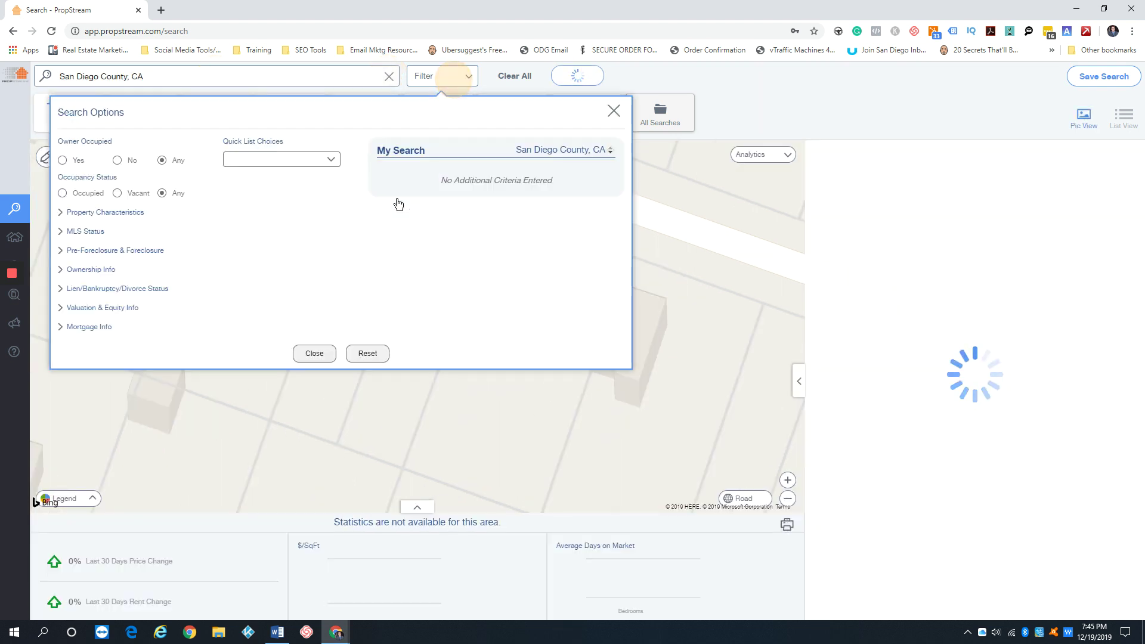
left_click(63, 160)
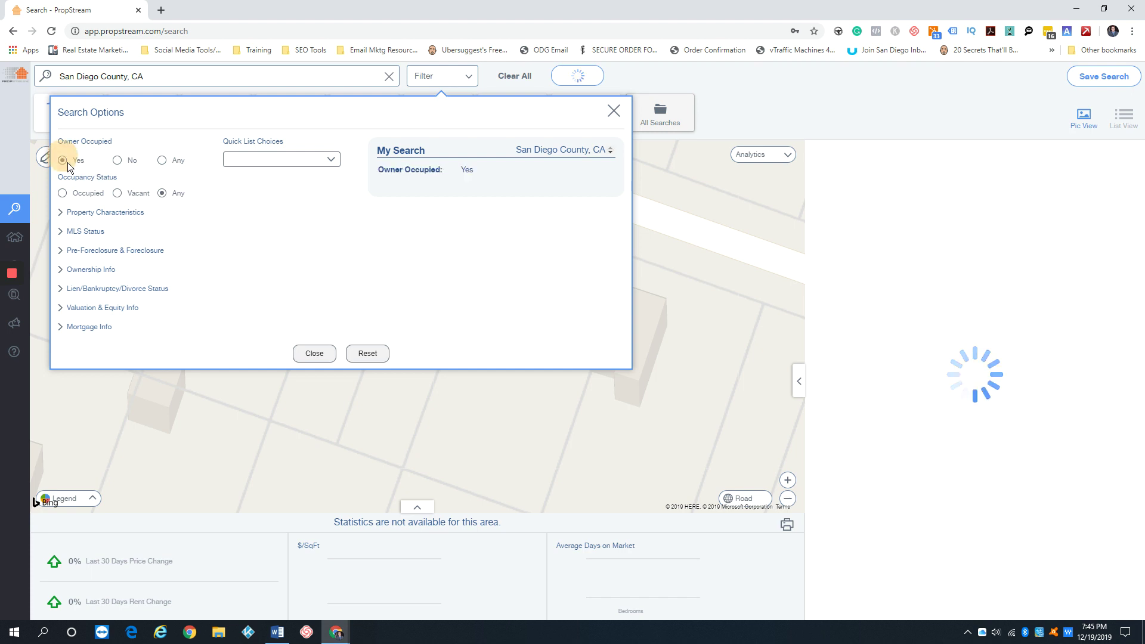
left_click(63, 193)
- Set the property type to Single Family in the property characteristics filters
left_click(80, 216)
left_click(117, 244)
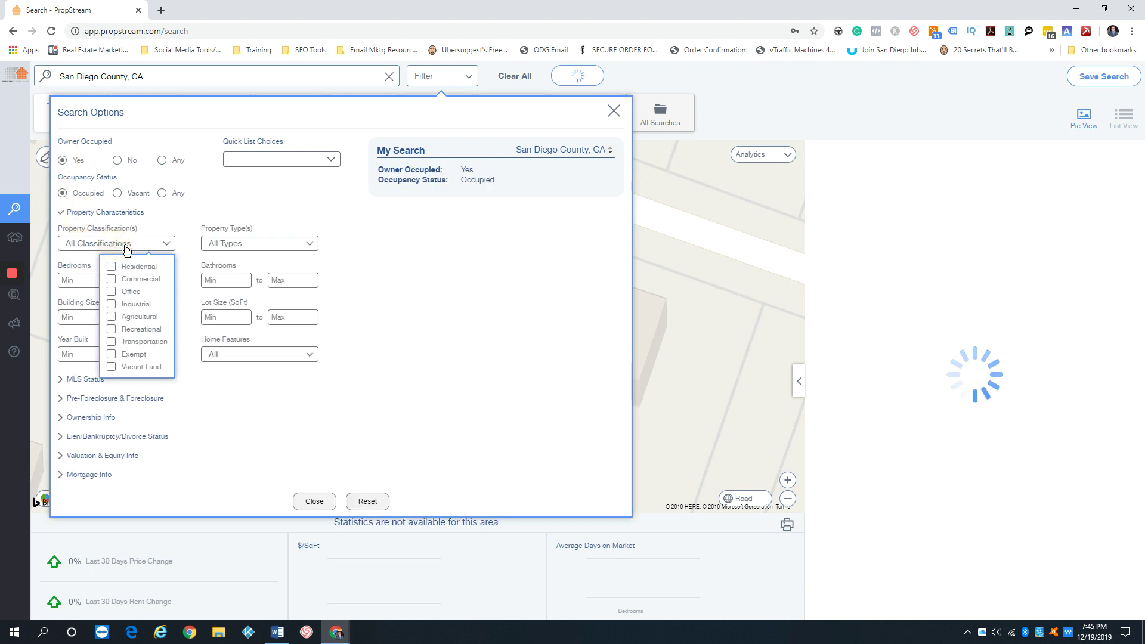
left_click(259, 243)
left_click(152, 286)
left_click(367, 274)
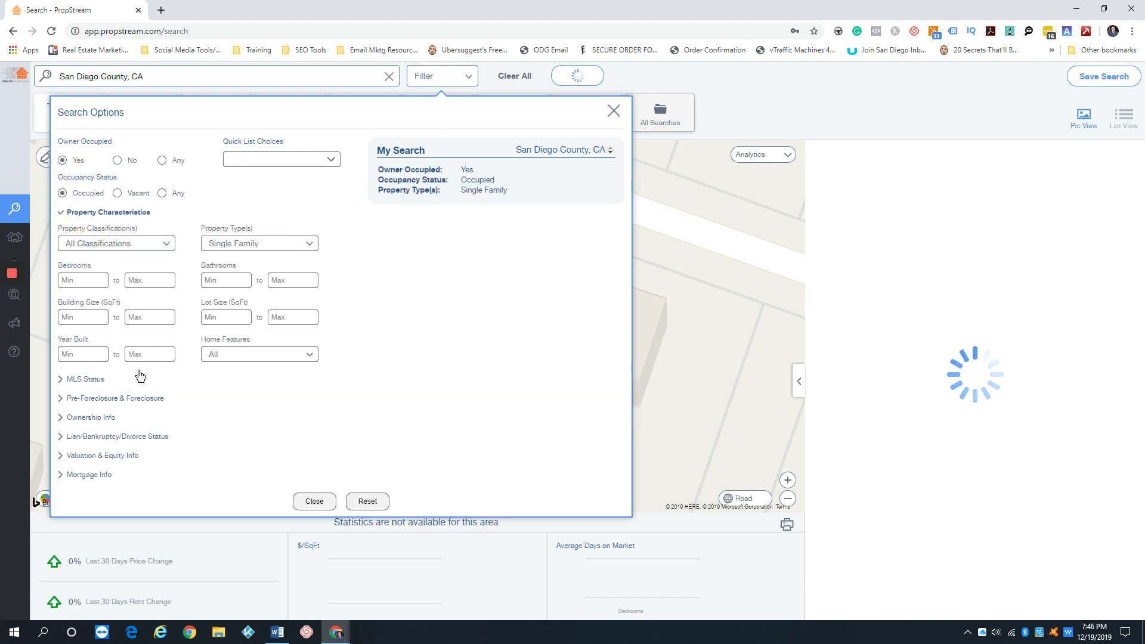
- Set On Market to No in the MLS status filters for San Diego County and collapse that section
left_click(86, 380)
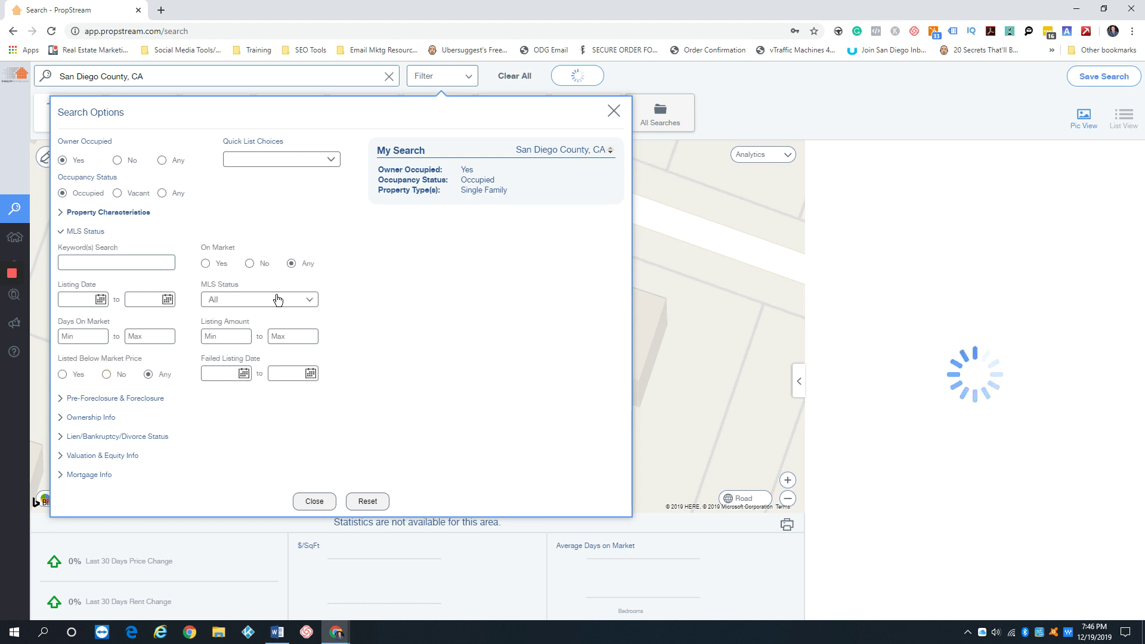
left_click(249, 263)
left_click(84, 232)
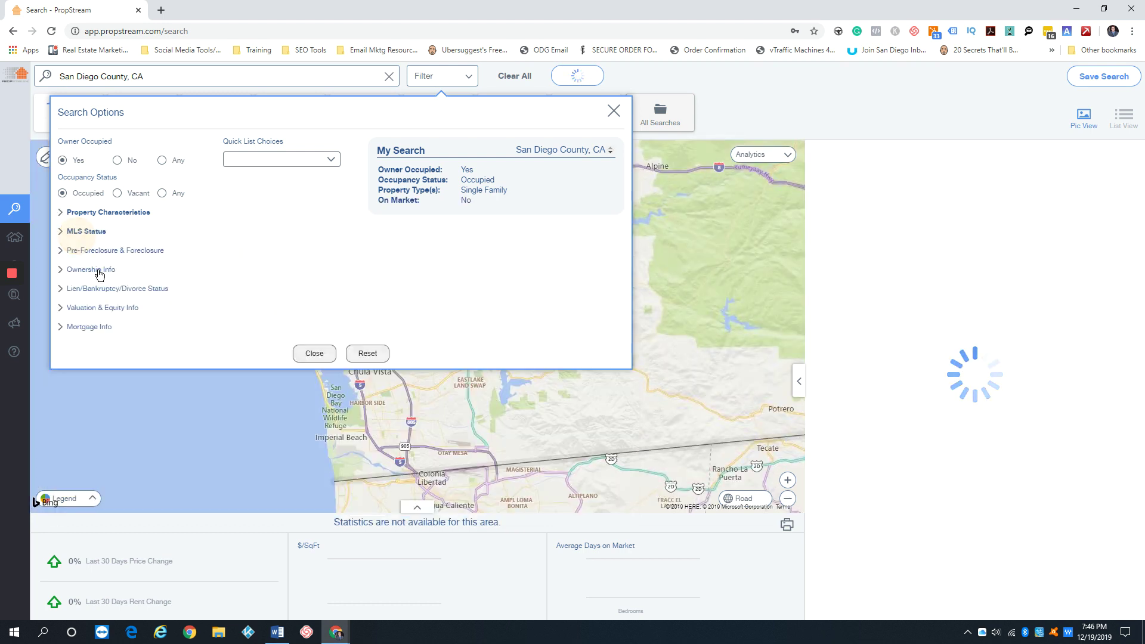
- Set the owner type to Individual for the San Diego County search and collapse the ownership filters
left_click(92, 270)
left_click(235, 302)
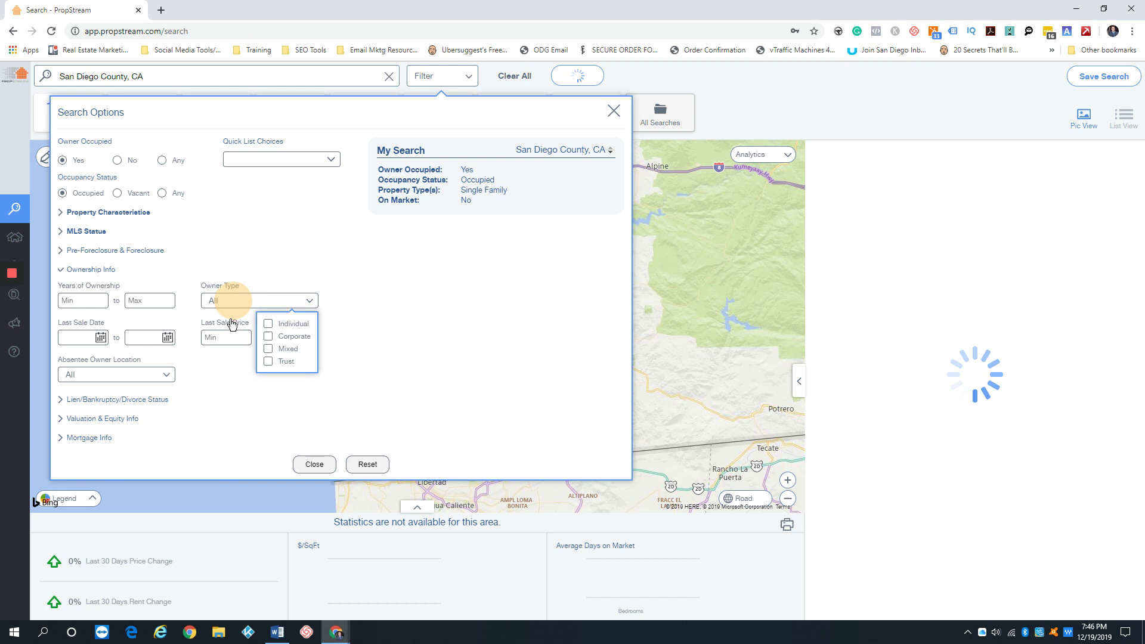
left_click(266, 324)
left_click(100, 271)
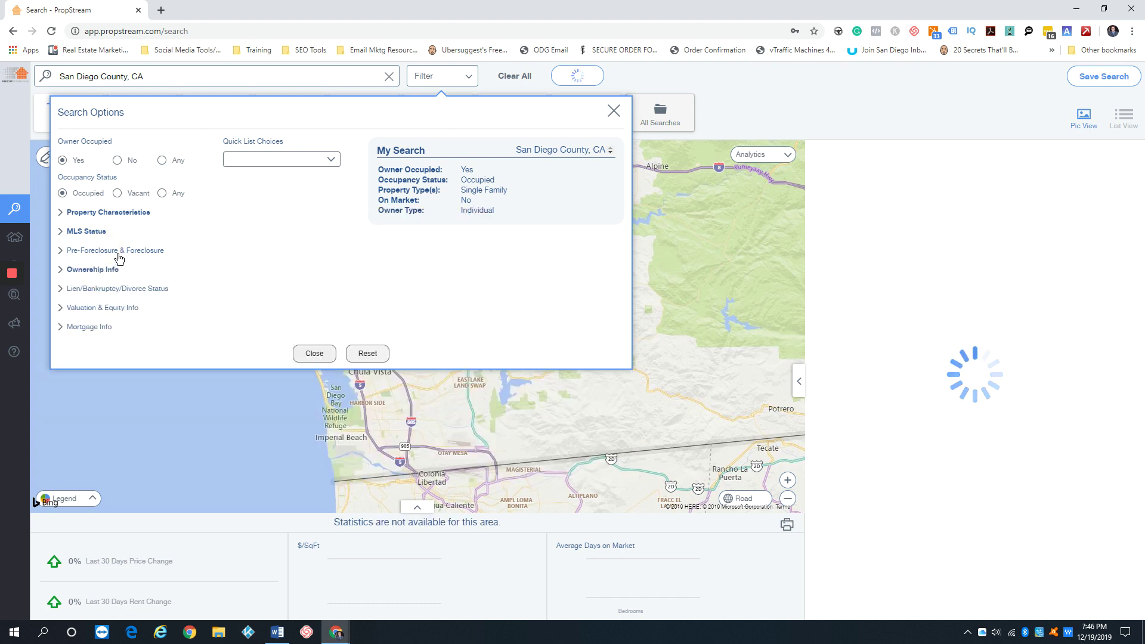
- Set the foreclosure status to Auctions in the pre-foreclosure filters for the San Diego County search
left_click(117, 250)
left_click(122, 282)
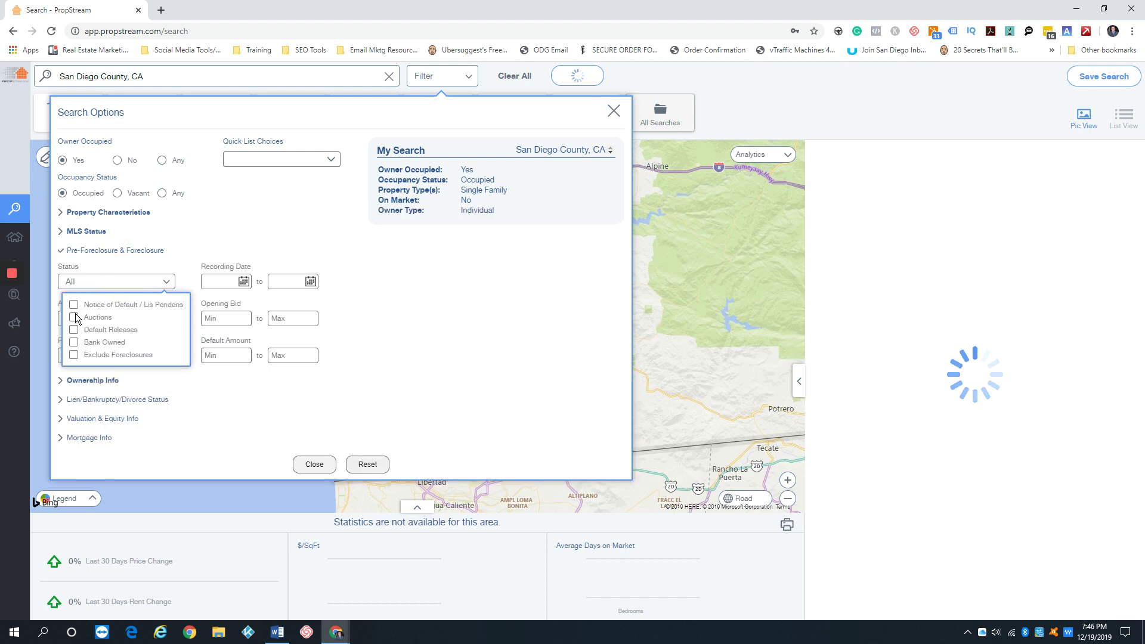
left_click(74, 317)
left_click(345, 281)
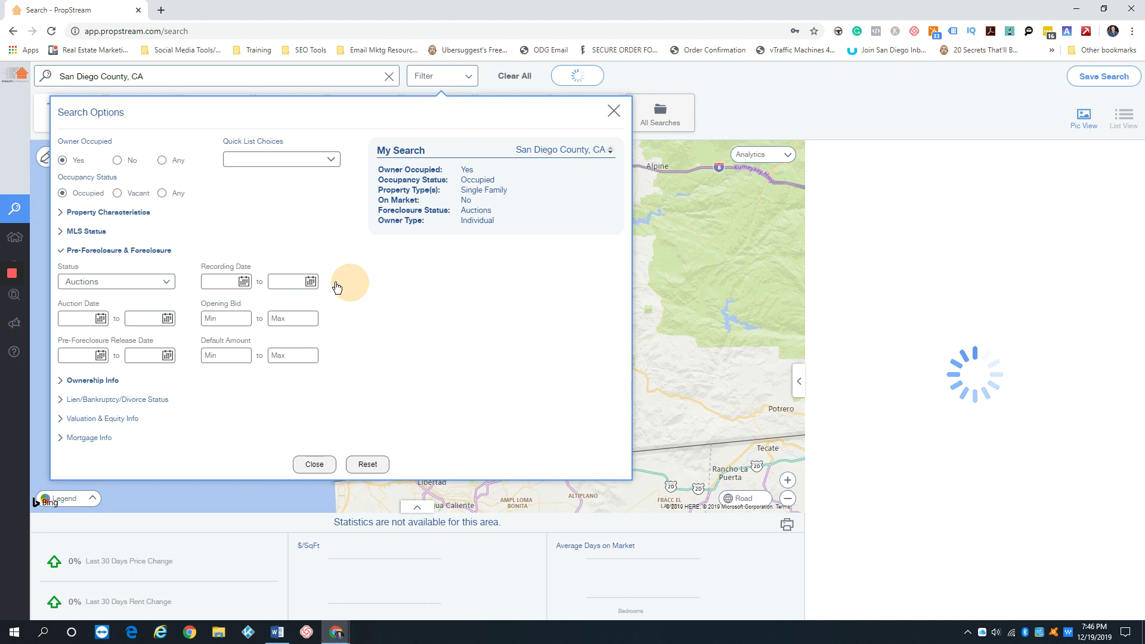
- Browse the auction start-date calendar ahead to February 2020 without choosing a date, and collapse the pre-foreclosure filters
left_click(102, 319)
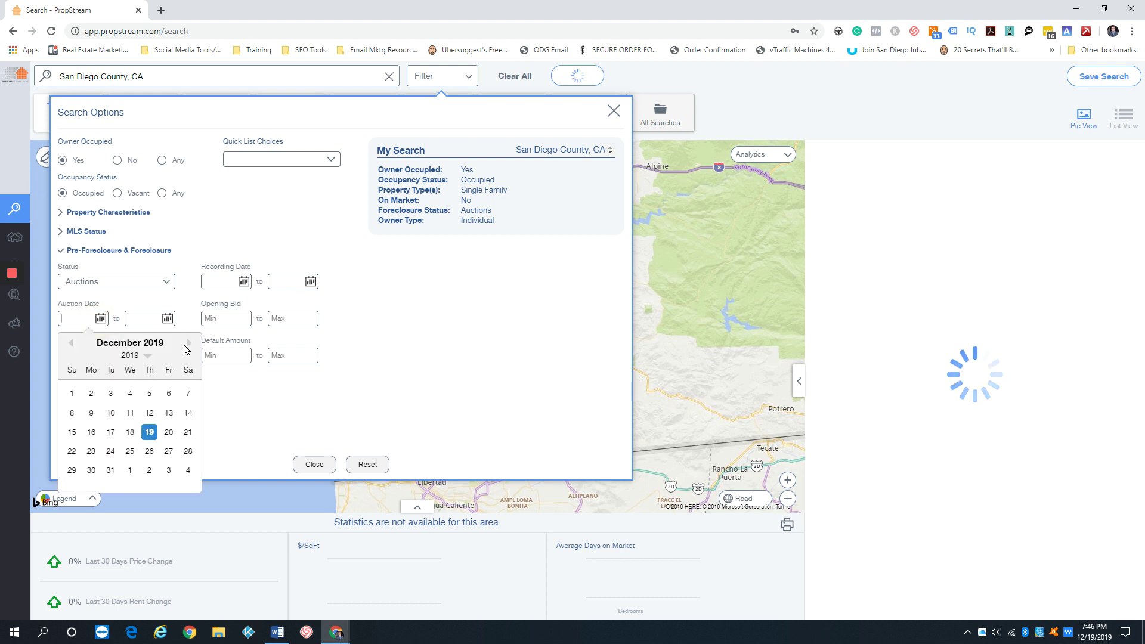
left_click(187, 344)
left_click(189, 345)
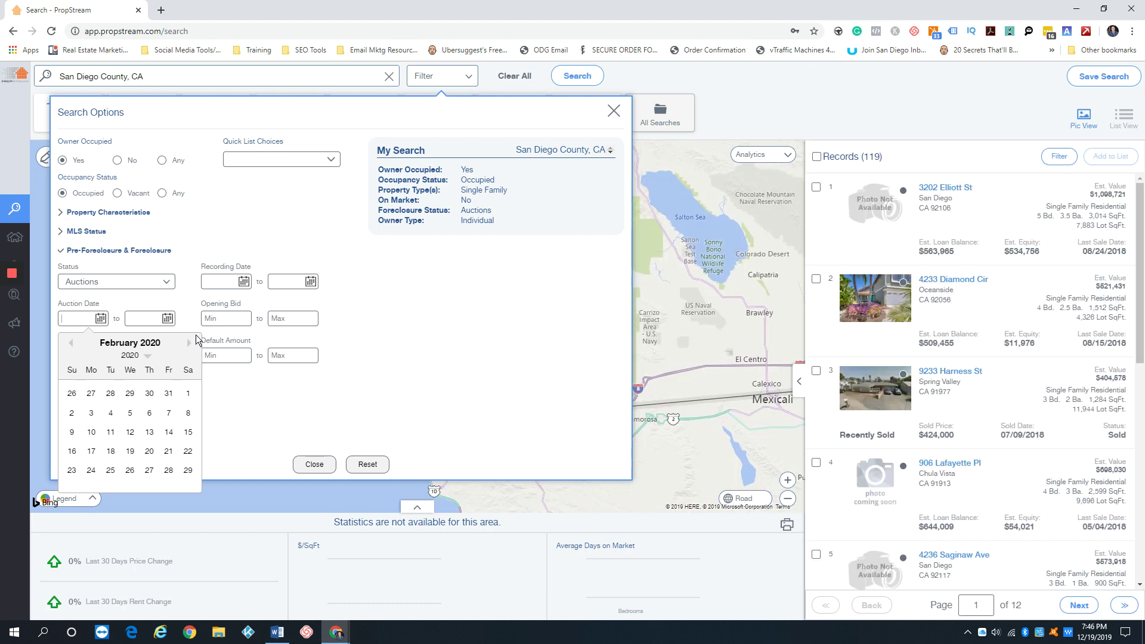
left_click(367, 270)
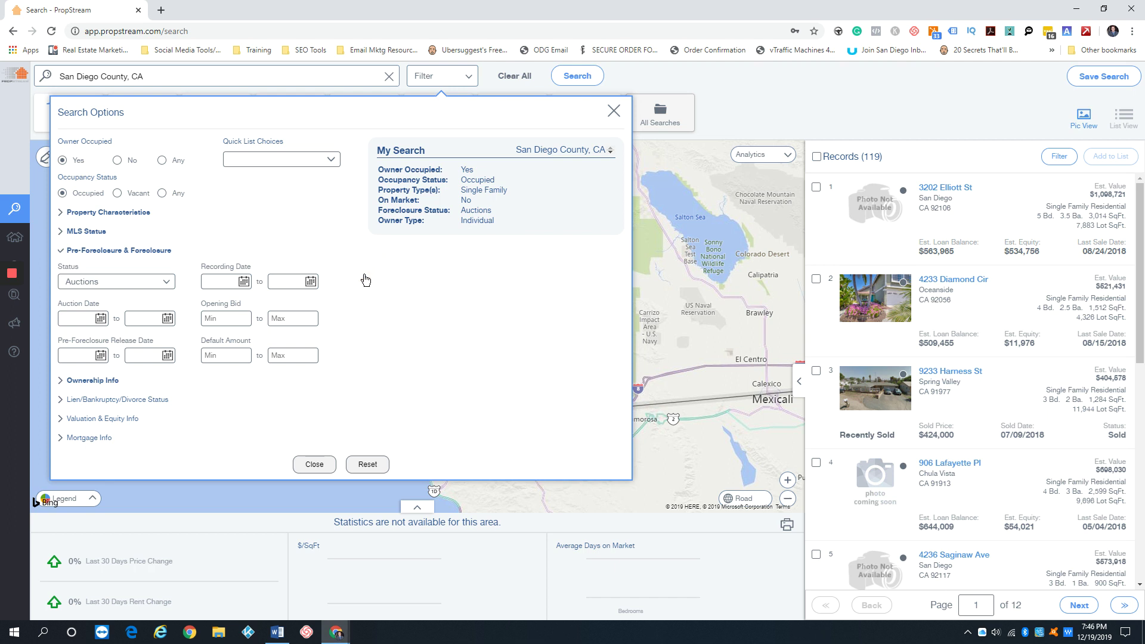
left_click(119, 250)
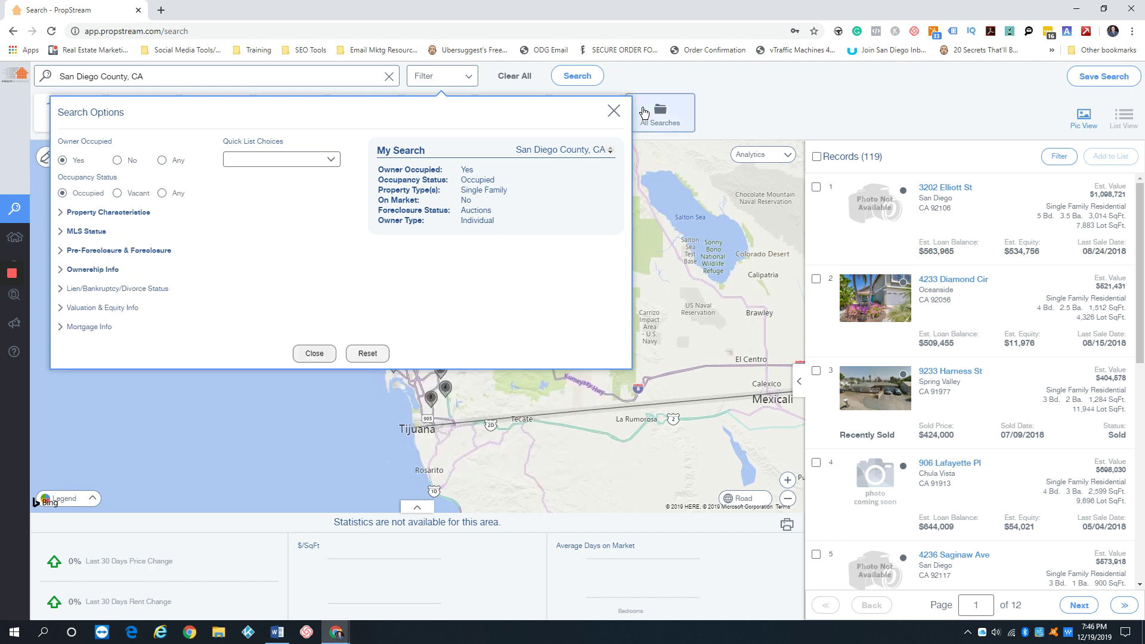
- Close the search options, clear the San Diego County search and search for Harris County, TX
left_click(612, 111)
left_click(390, 77)
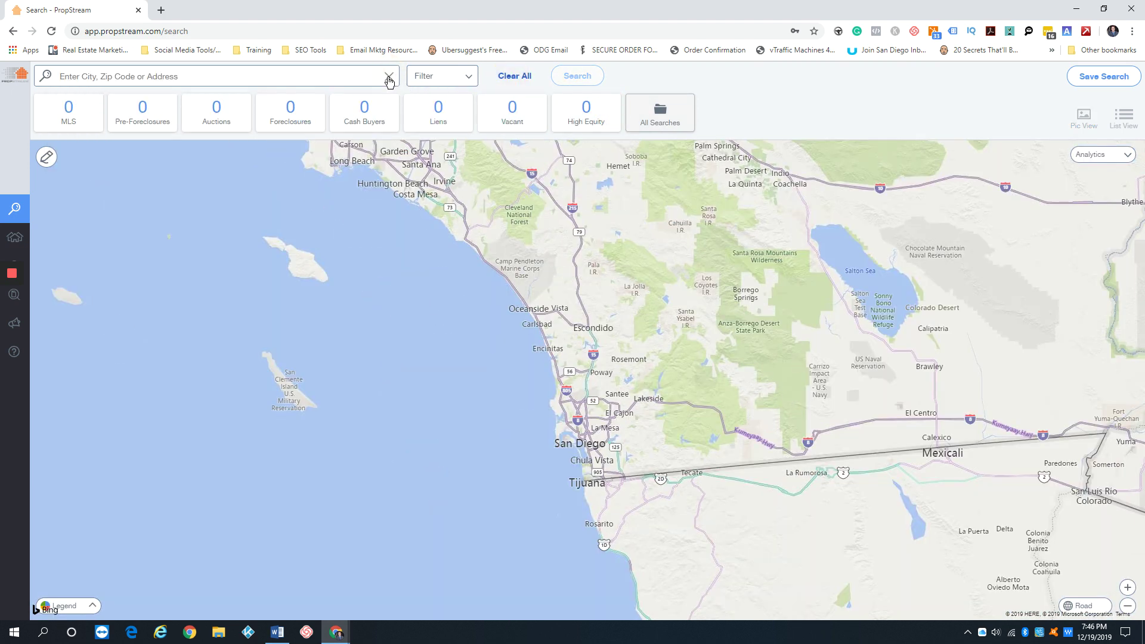
left_click(312, 75)
left_click(72, 153)
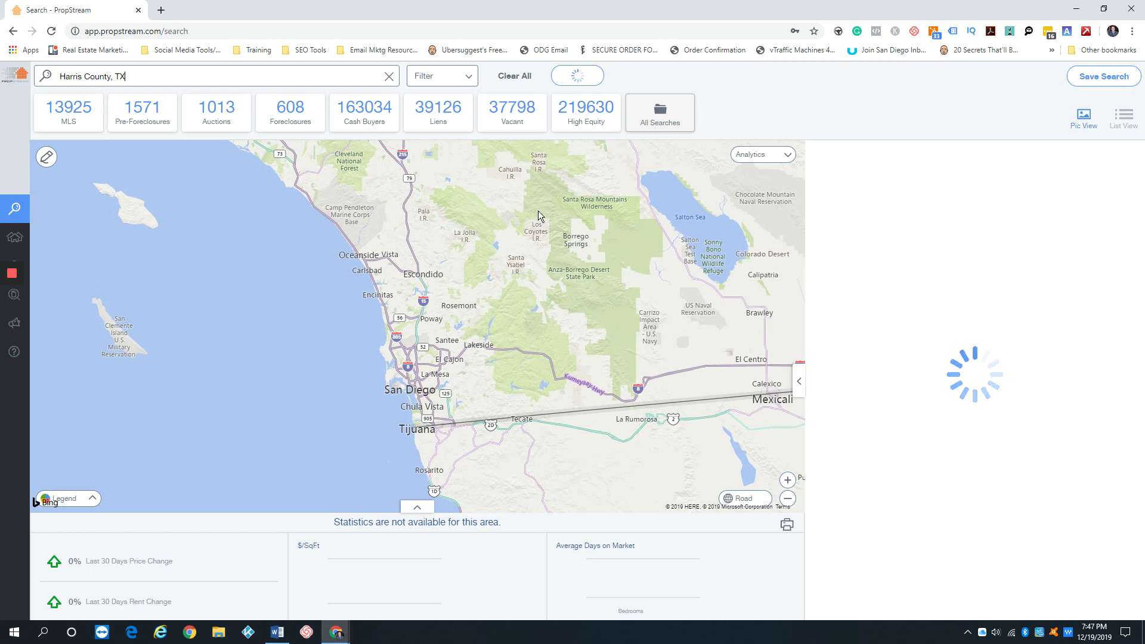
- Open the search filters for Harris County and set Owner Occupied to Yes, with Occupancy Status on Any
left_click(445, 77)
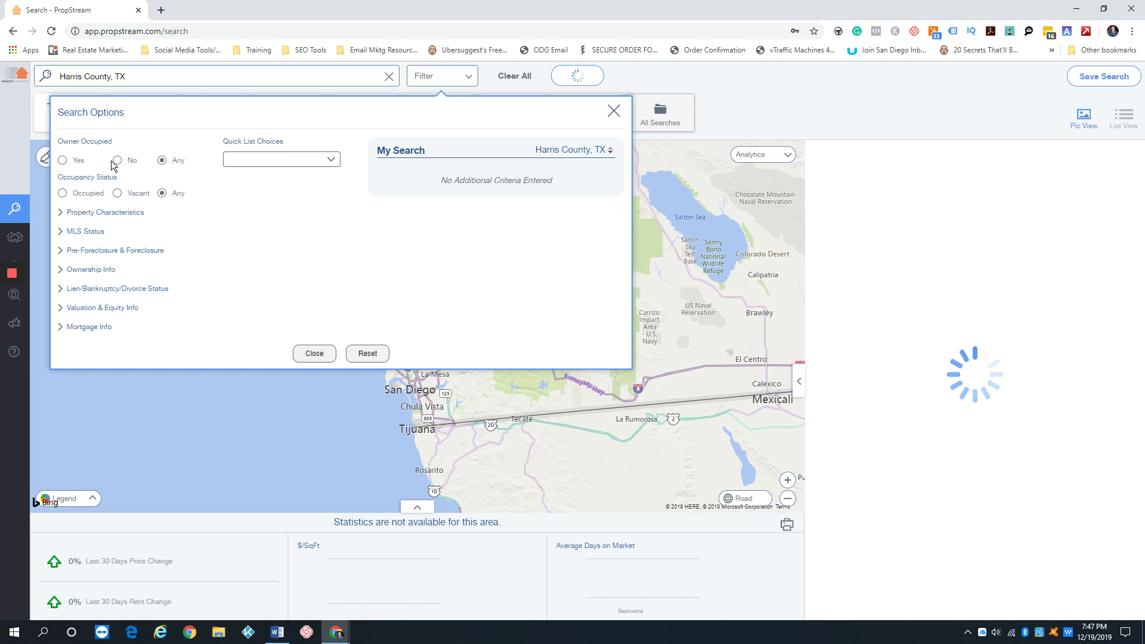
left_click(63, 160)
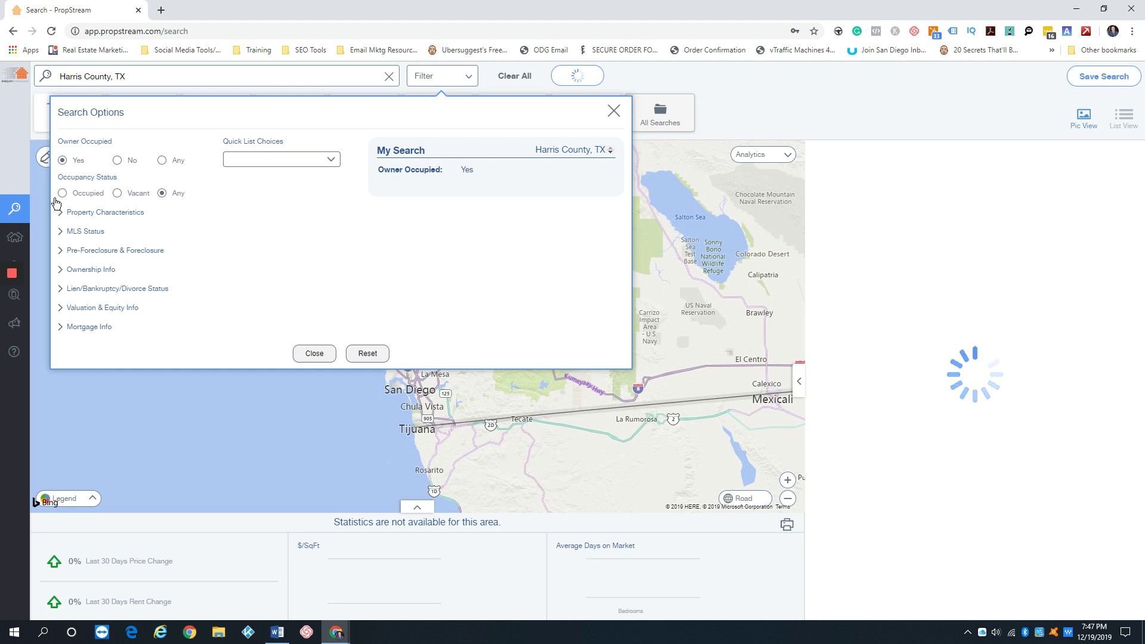
left_click(62, 194)
left_click(161, 194)
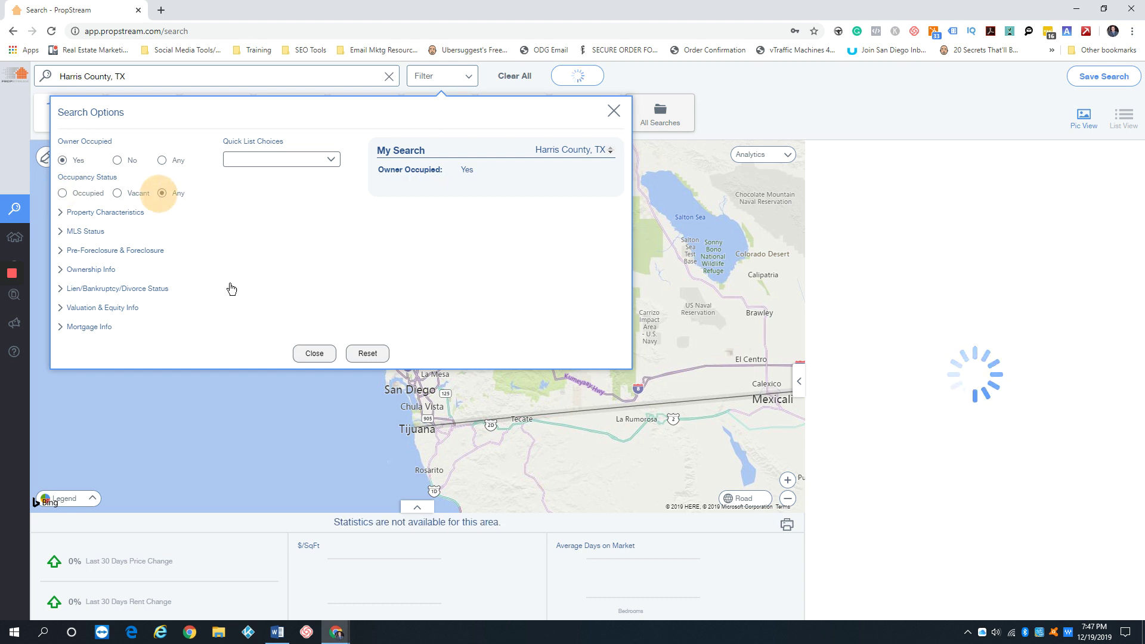
- Expand the property characteristics, compare the Any and Vacant occupancy statuses, and set Occupancy Status to Occupied
left_click(91, 212)
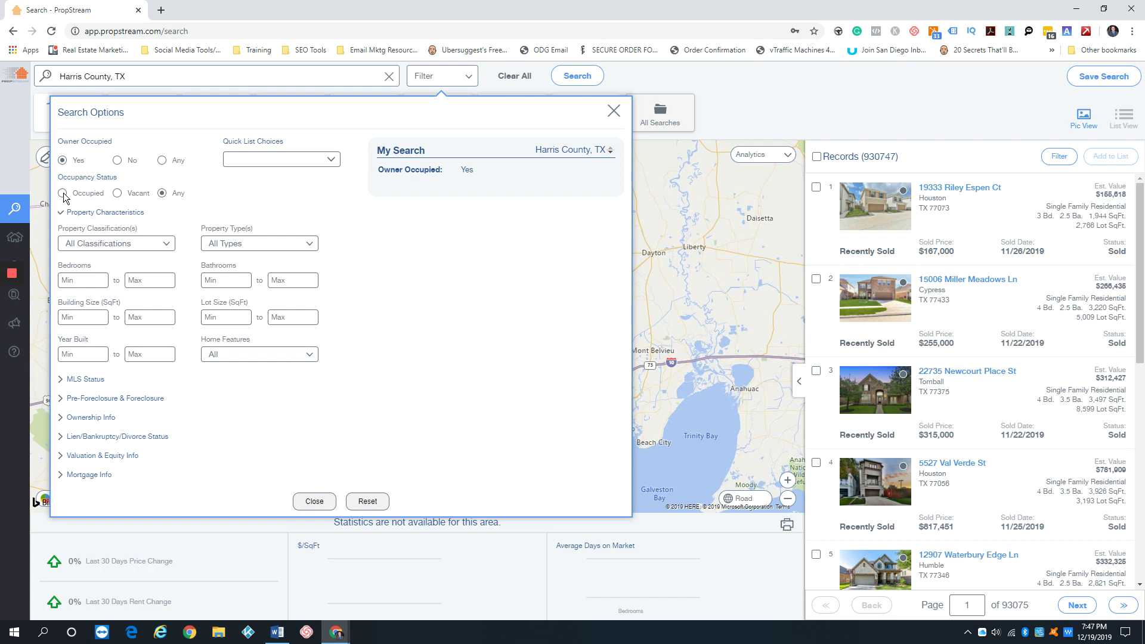
left_click(63, 194)
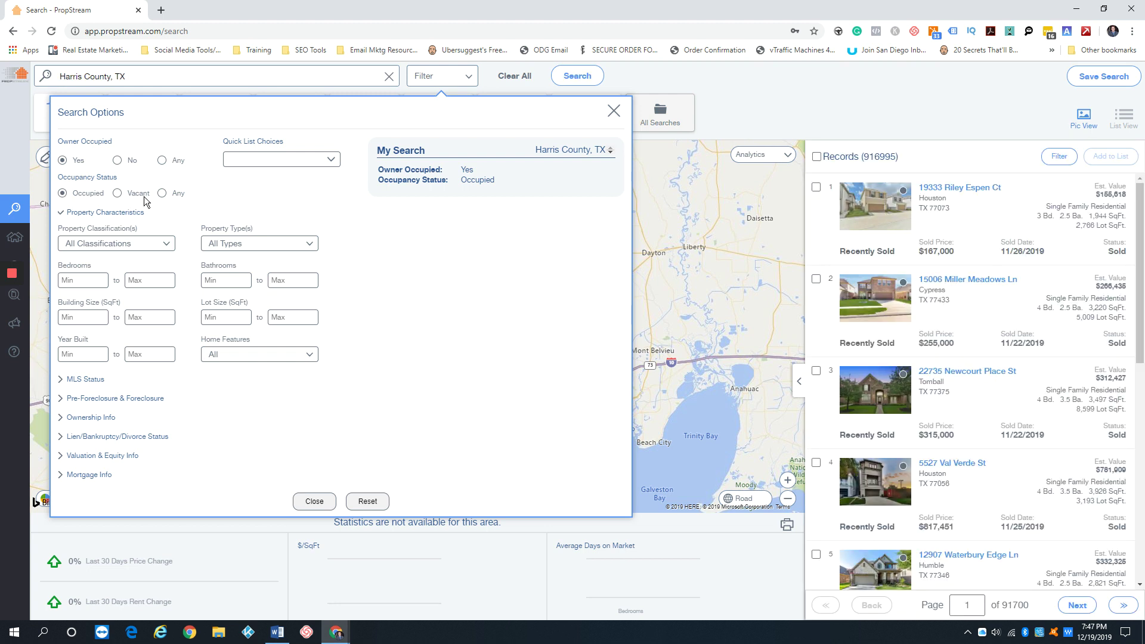
left_click(161, 192)
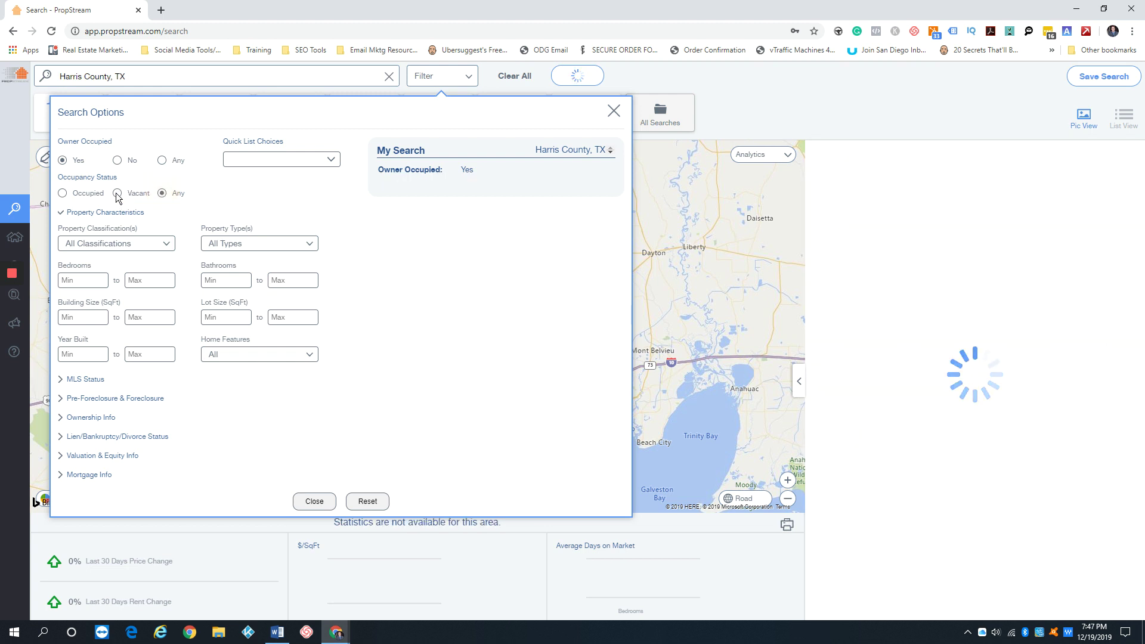
left_click(117, 193)
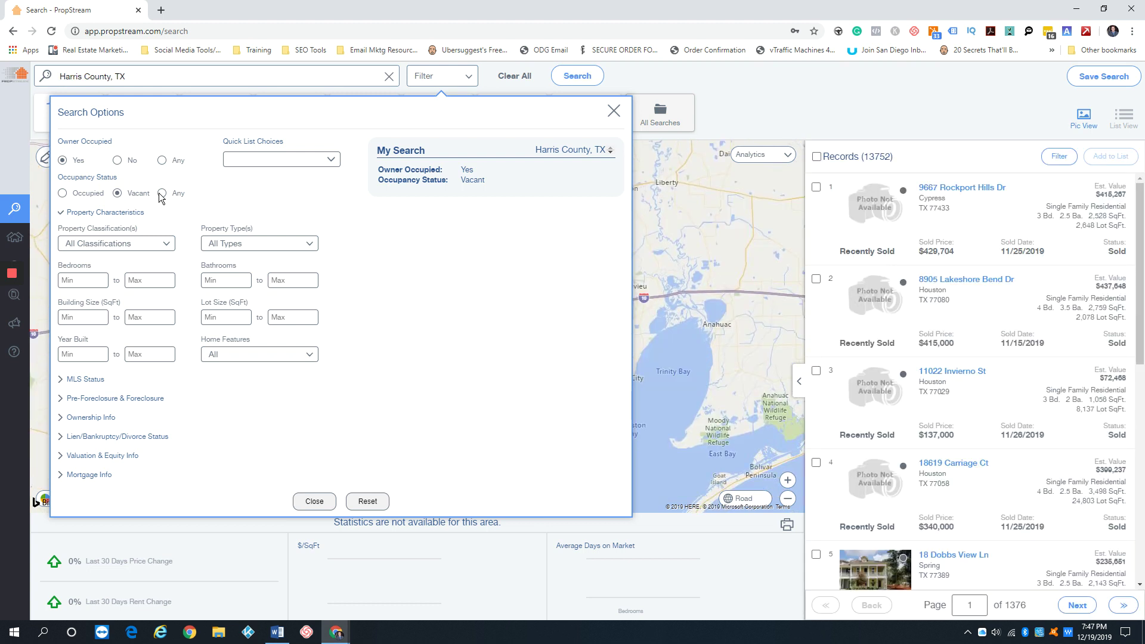
left_click(64, 195)
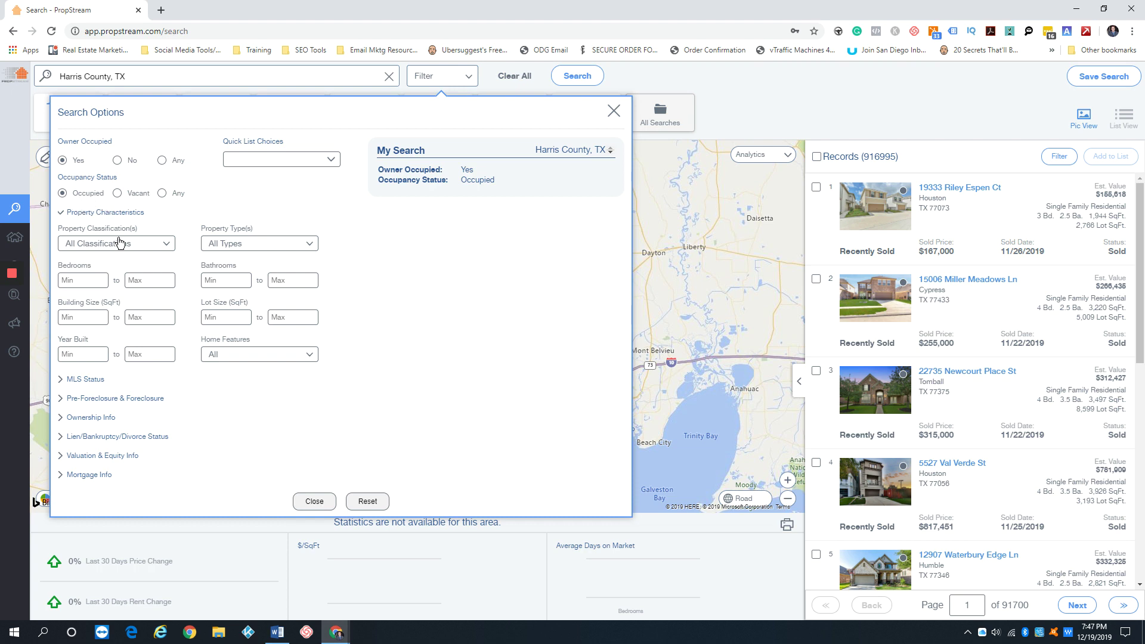
- Select the Single Family and Condo/Townhouse property types and collapse the property characteristics
left_click(257, 243)
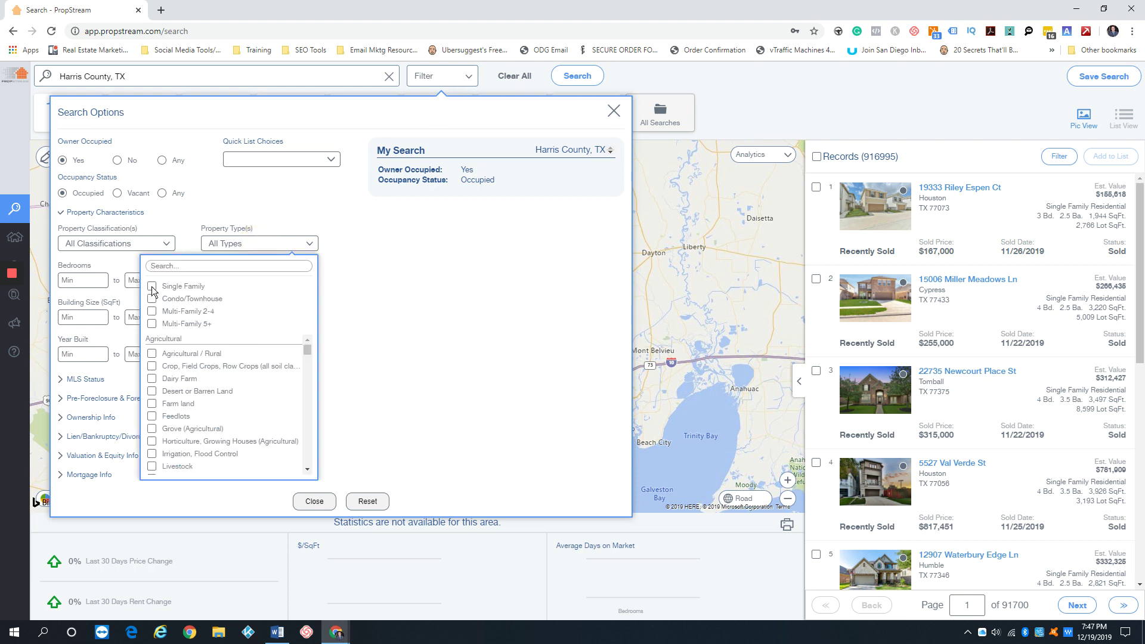
left_click(152, 287)
left_click(152, 299)
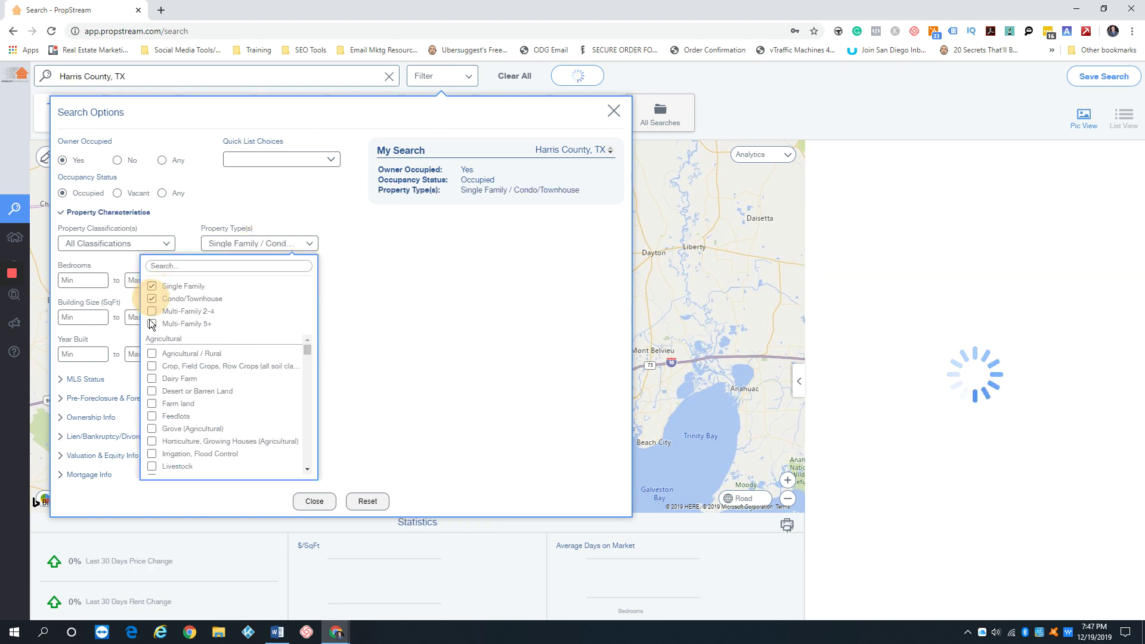
left_click(112, 213)
- Set On Market to No in the MLS status filters for Harris County and collapse that section
left_click(85, 231)
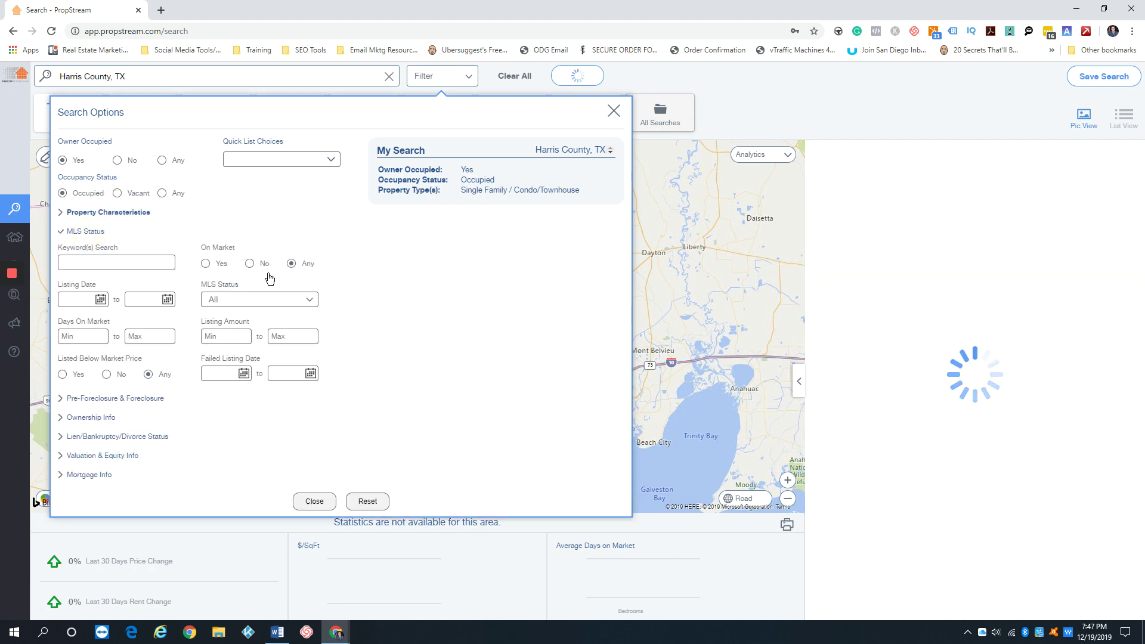
left_click(249, 263)
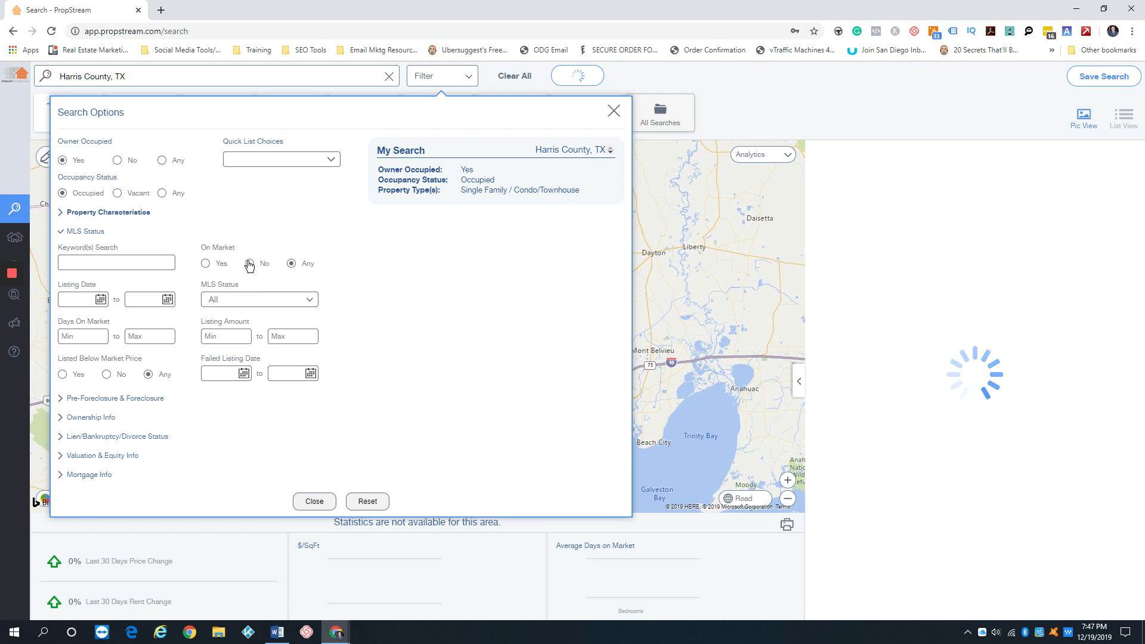
left_click(90, 233)
- Set the owner type to Individual and Trust in the ownership filters and collapse that section
left_click(90, 270)
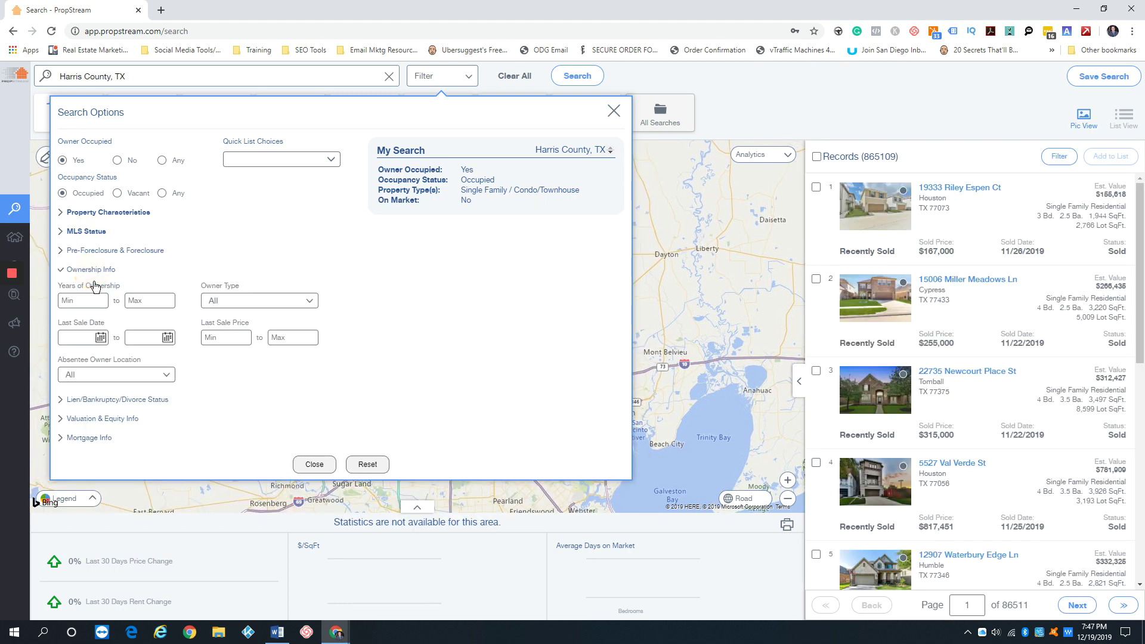
left_click(260, 301)
left_click(267, 323)
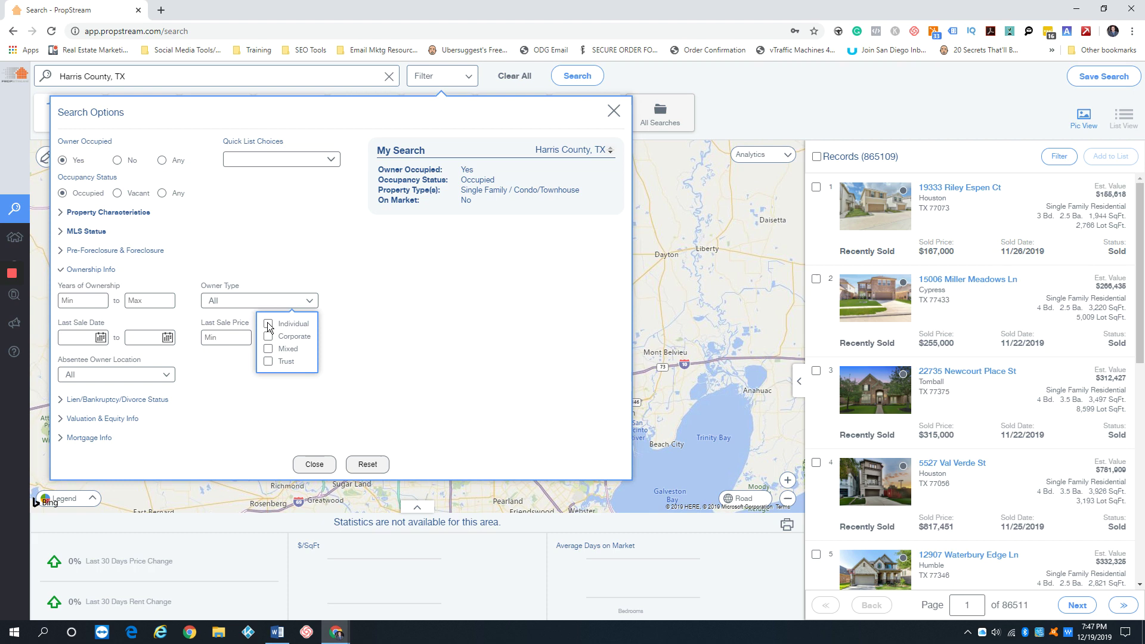
left_click(269, 361)
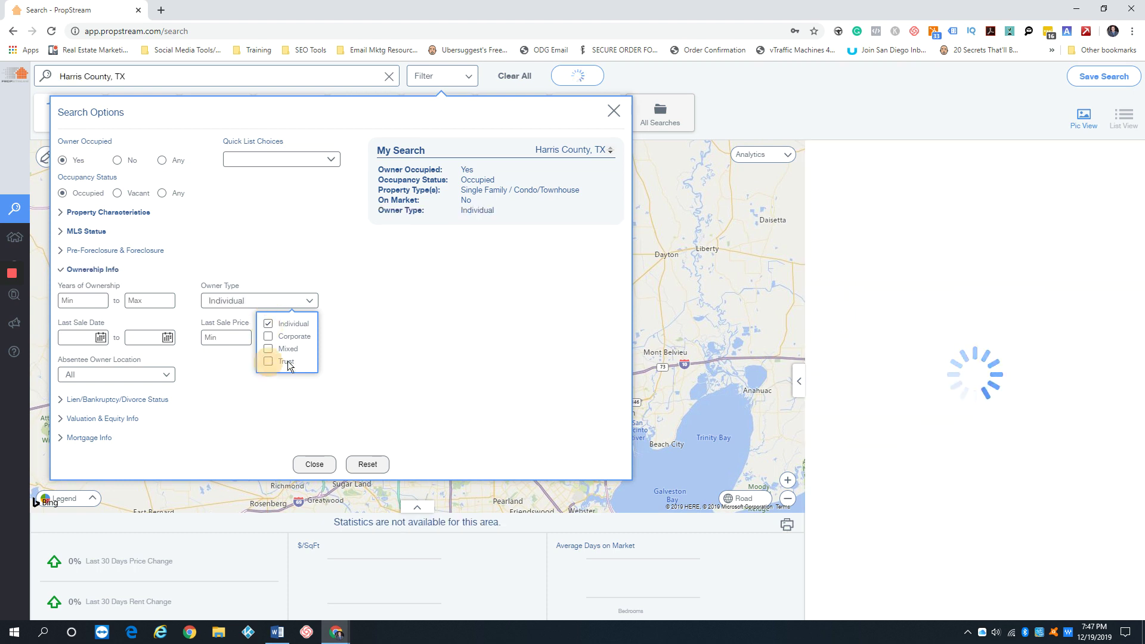
left_click(81, 270)
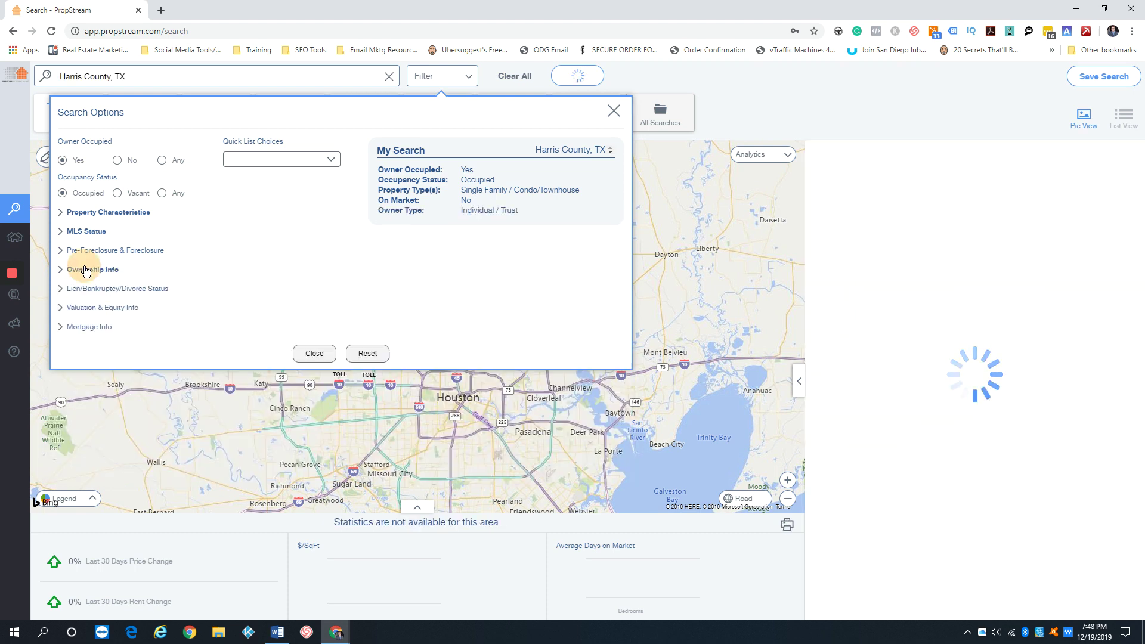
- Set the Quick Target Status to Has Active Lien in the lien, bankruptcy and divorce filters
left_click(102, 289)
left_click(152, 322)
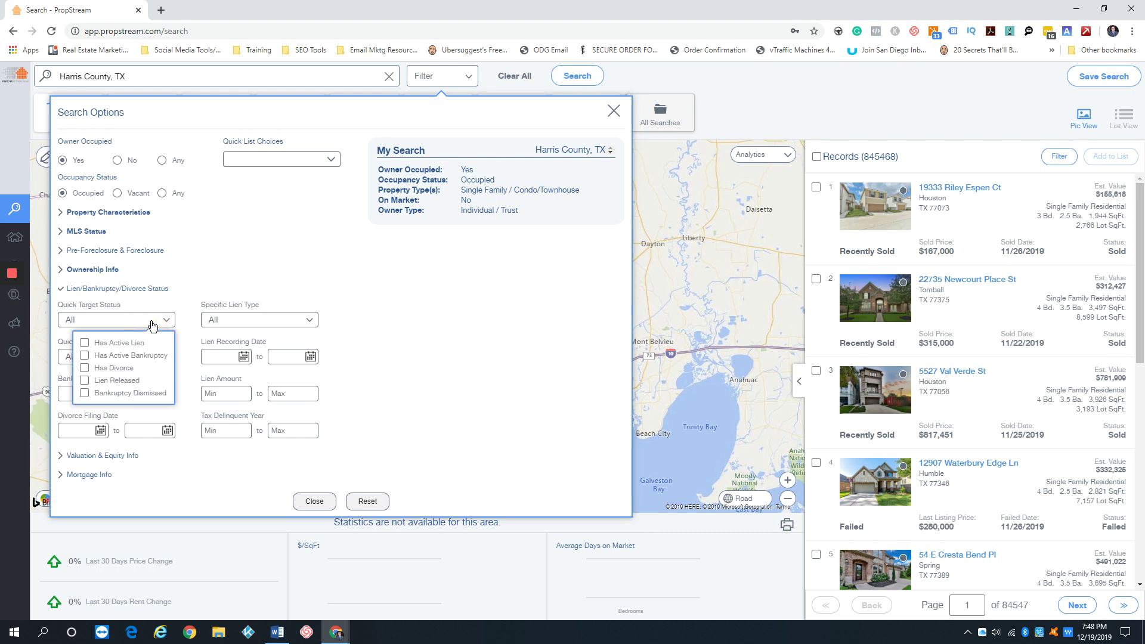
left_click(85, 343)
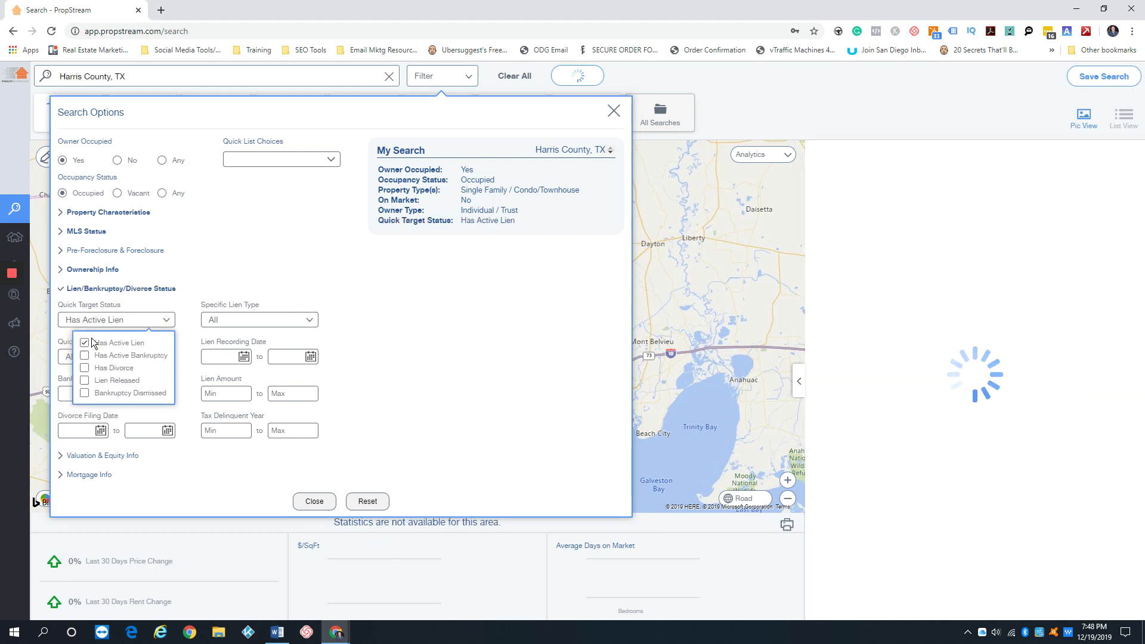
left_click(359, 309)
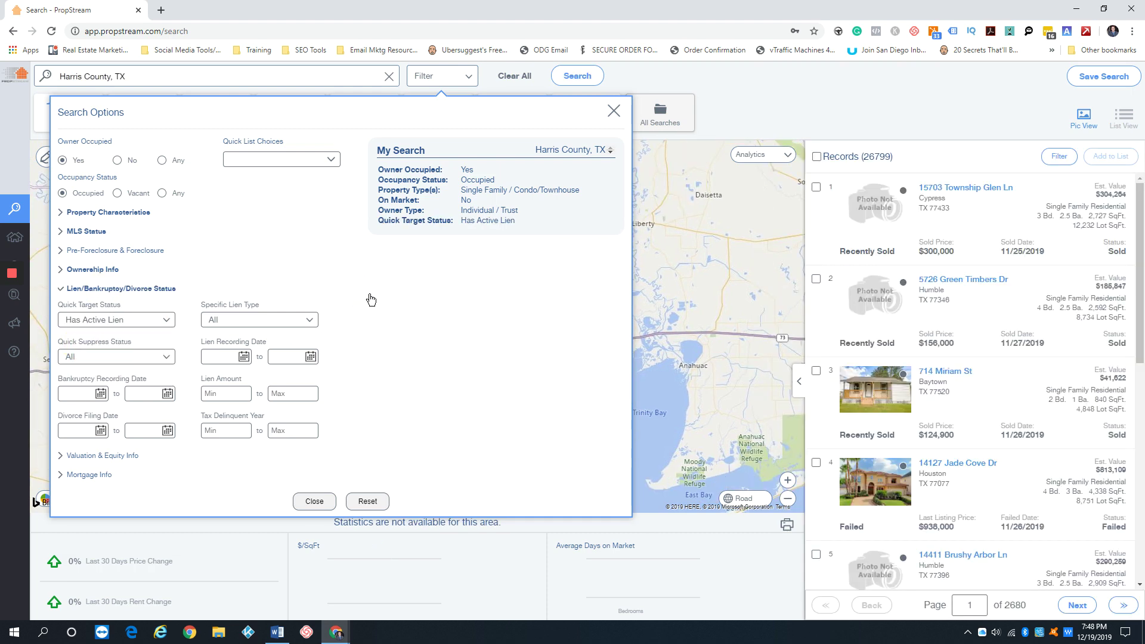
- Set the minimum Estimated Equity $ to 20 and close the search options to check the record count
left_click(90, 457)
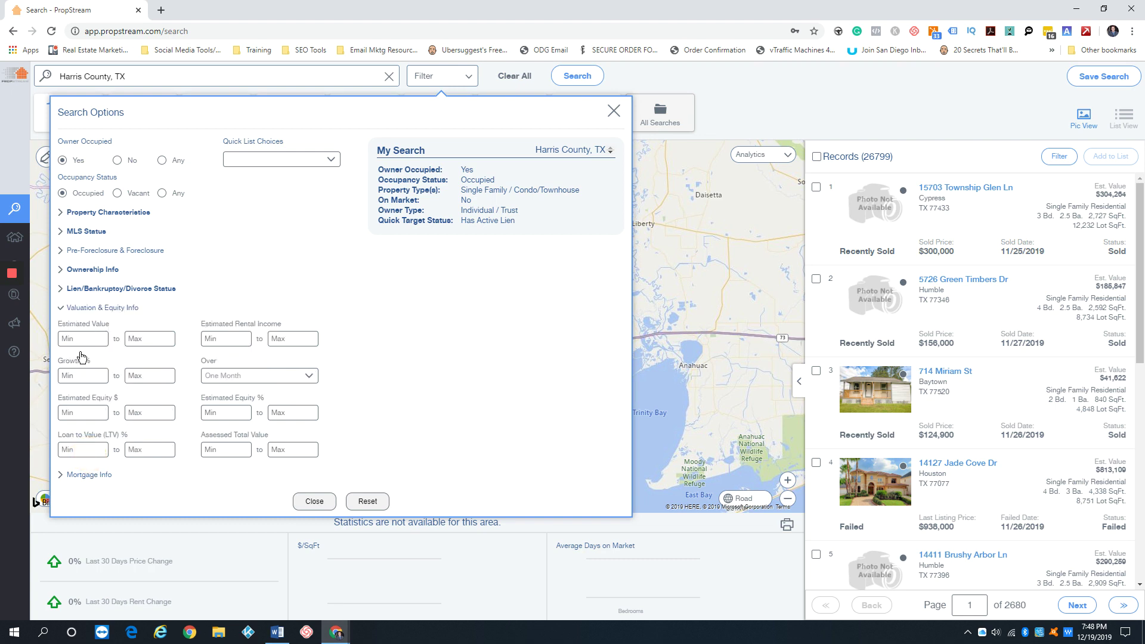
type("20")
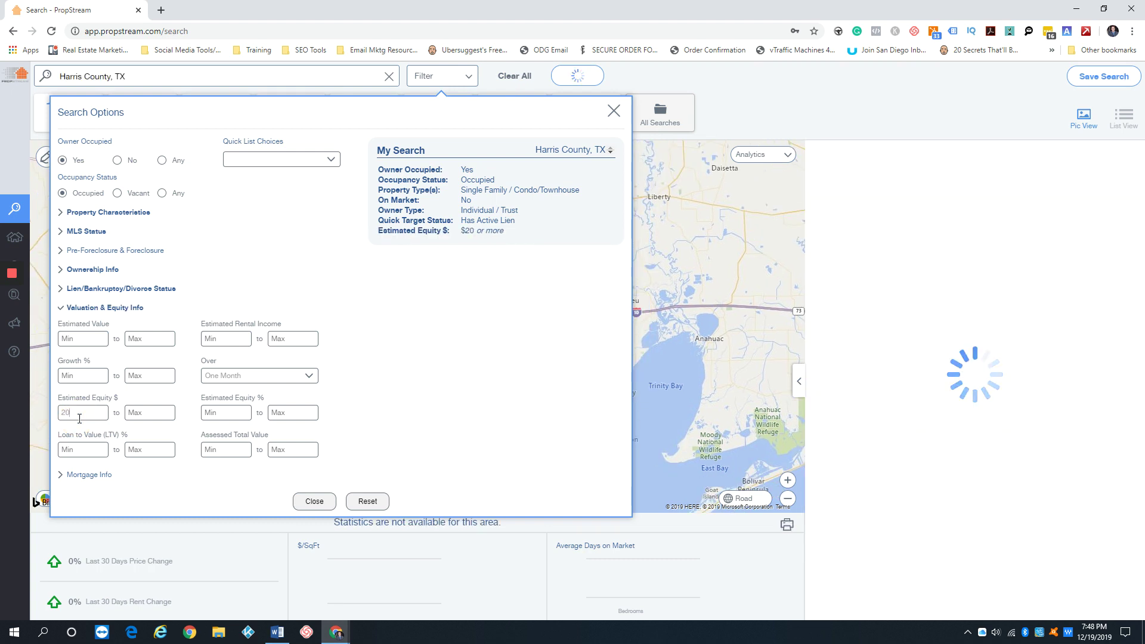
left_click(614, 111)
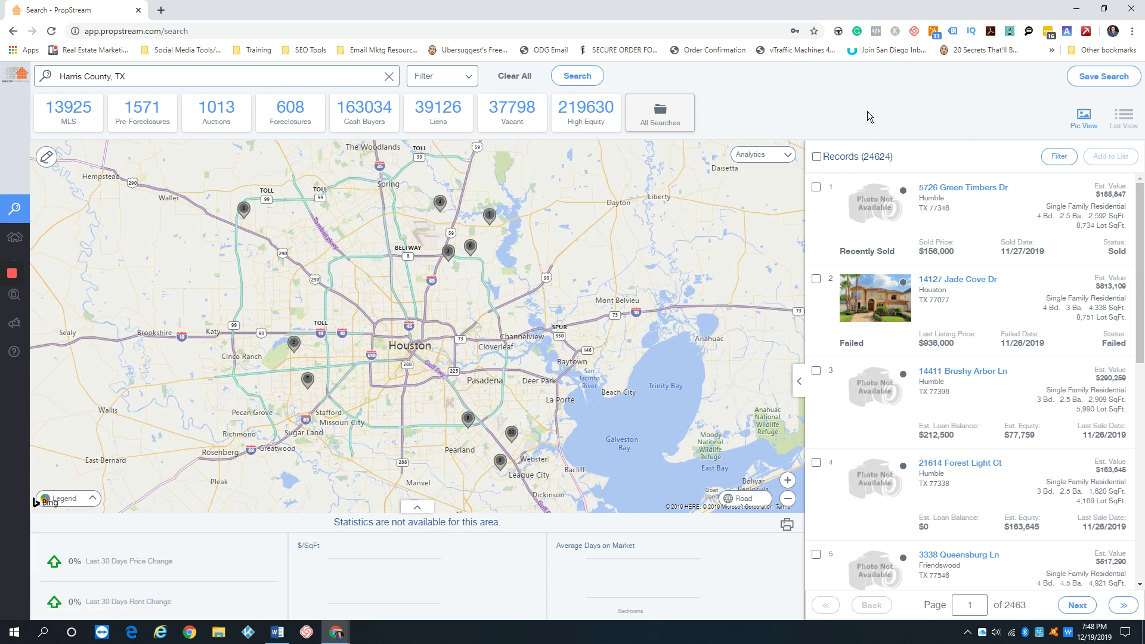
double_click(875, 156)
left_click(917, 158)
- Reopen the search filters and set the minimum lien amount to 7,000 in the lien filters
left_click(439, 77)
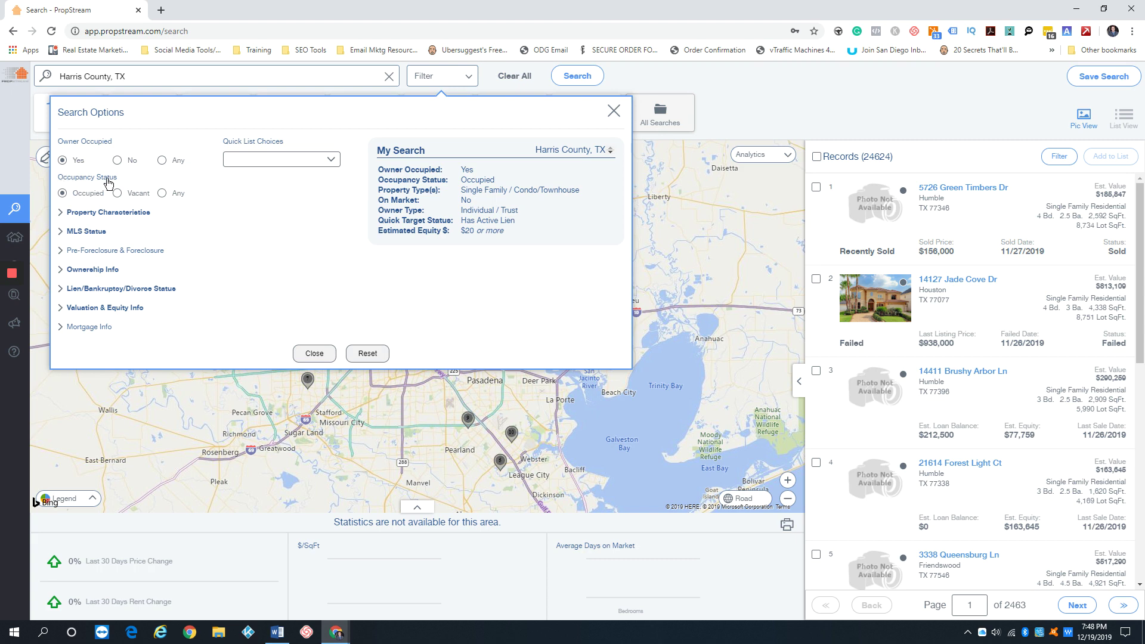
left_click(100, 269)
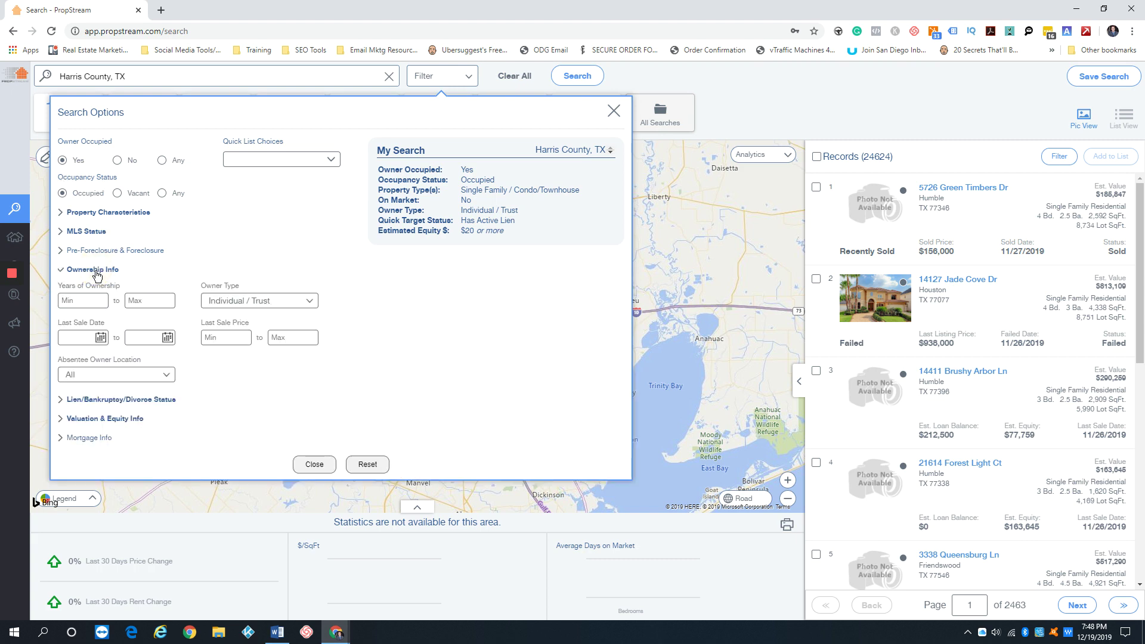
left_click(86, 270)
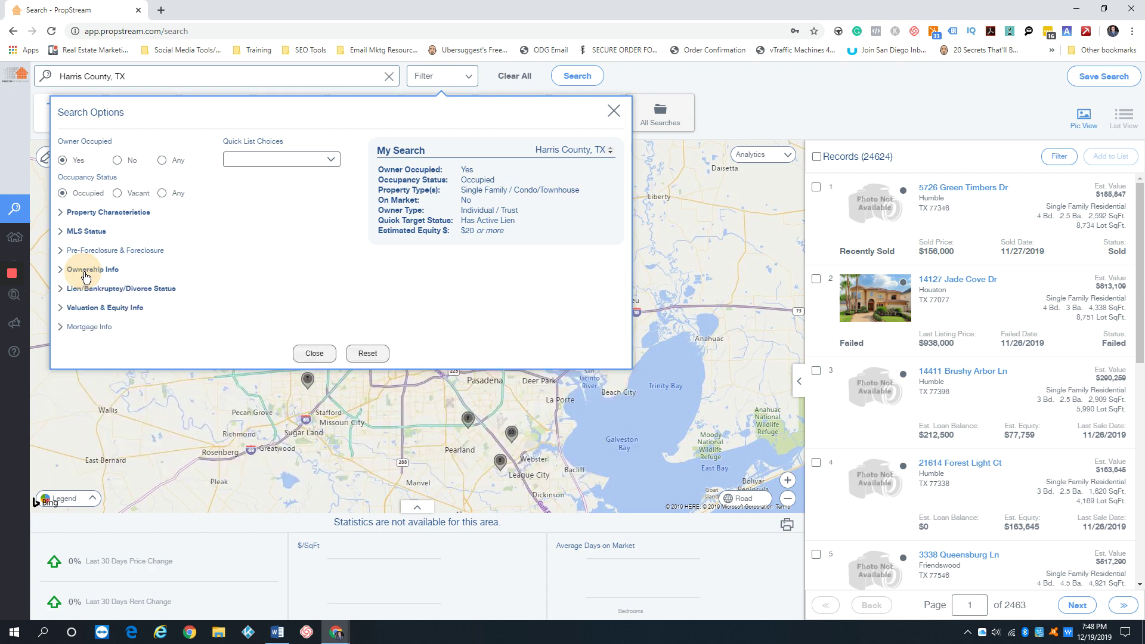
left_click(94, 290)
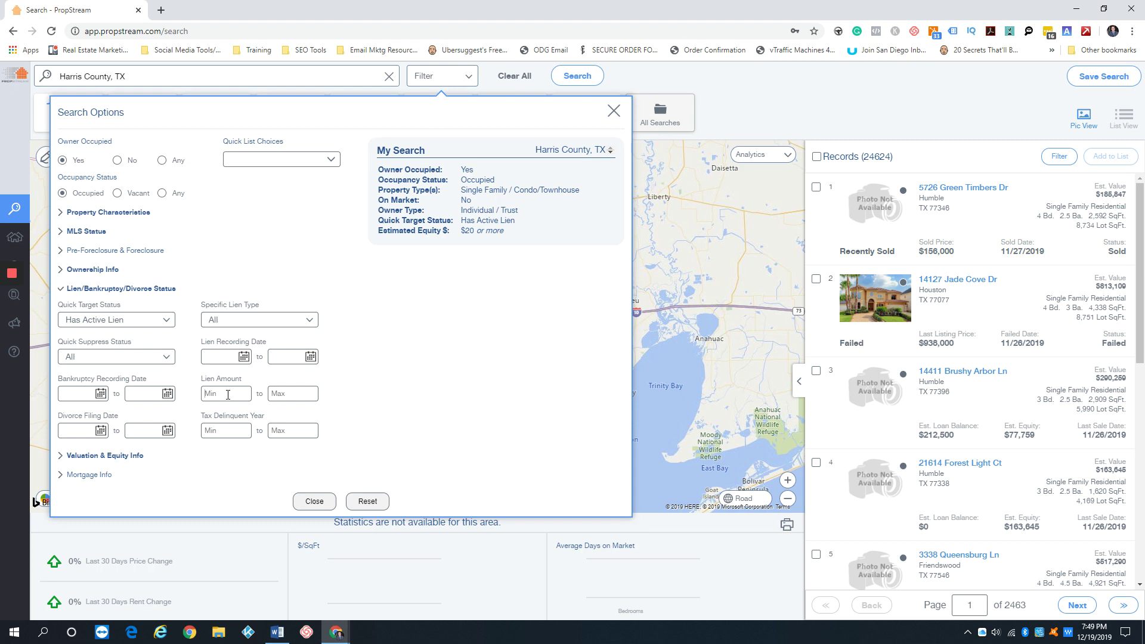
type("7000")
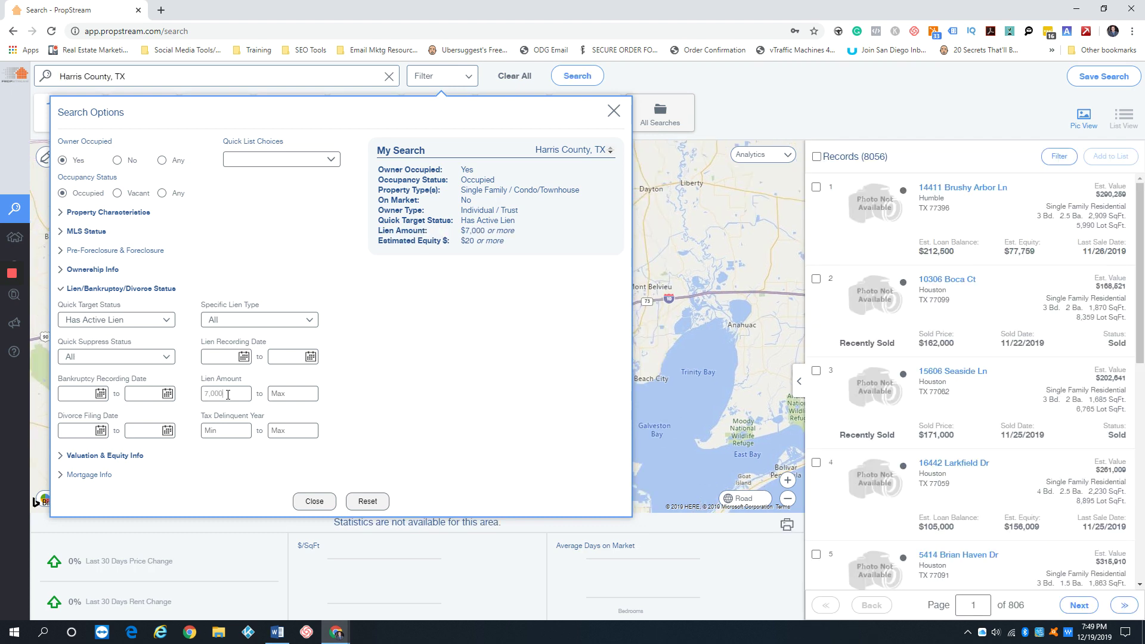
- Raise the minimum lien amount to 20,000 and again to 30,000 to compare how each threshold narrows the records
key("BackSpace")
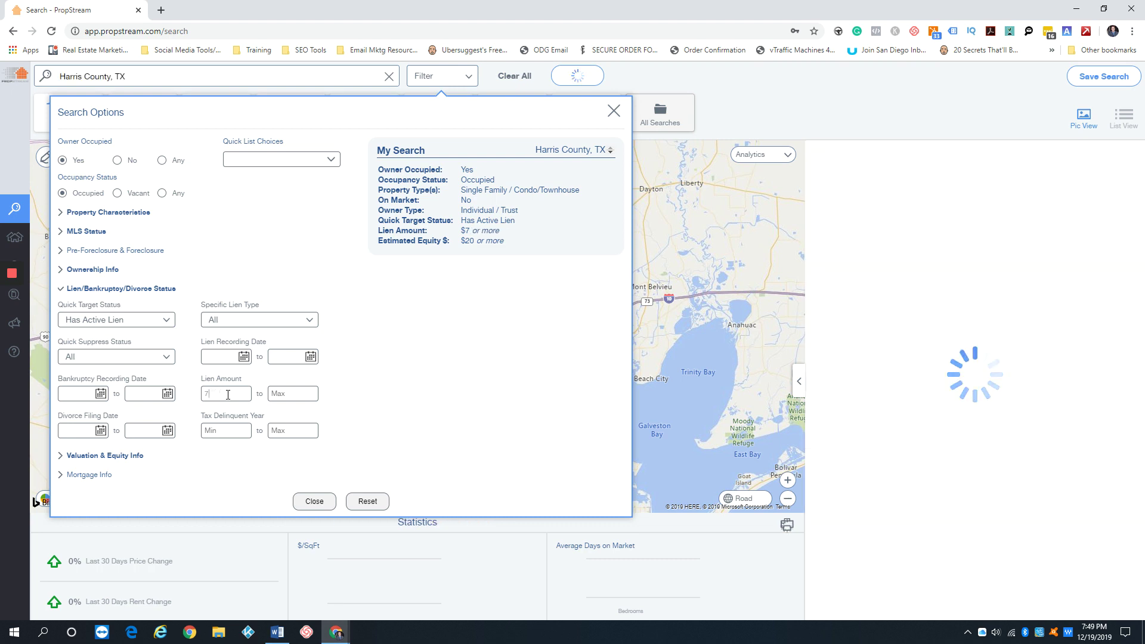
type("200000")
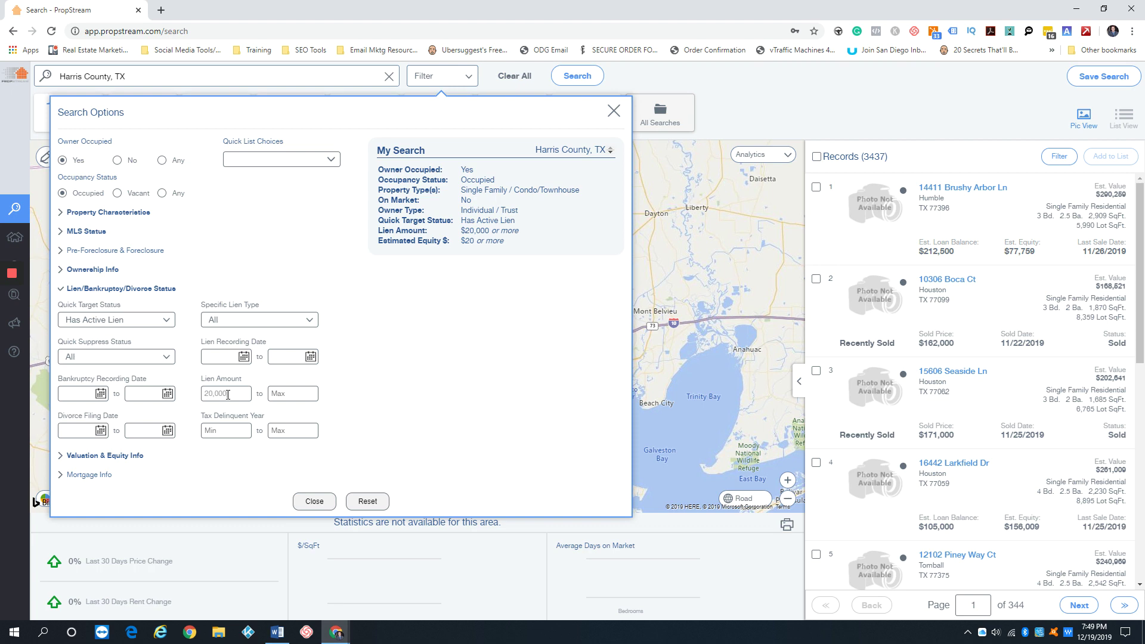
key("BackSpace")
key("BackSpace")
key("BackSpace")
key("BackSpace")
key("BackSpace")
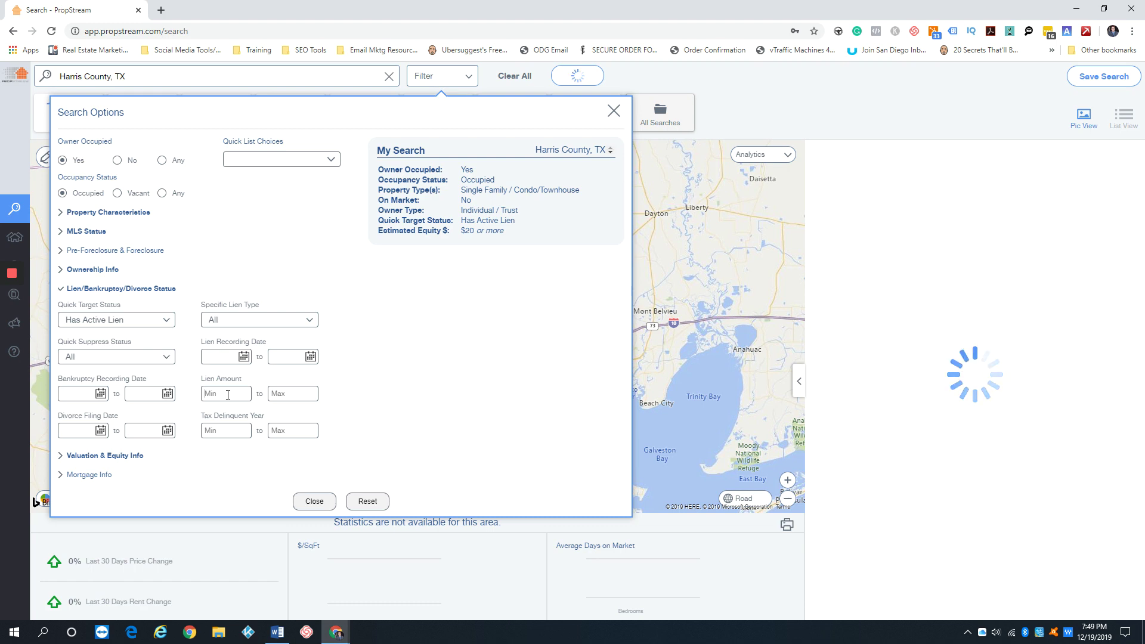
type("300000")
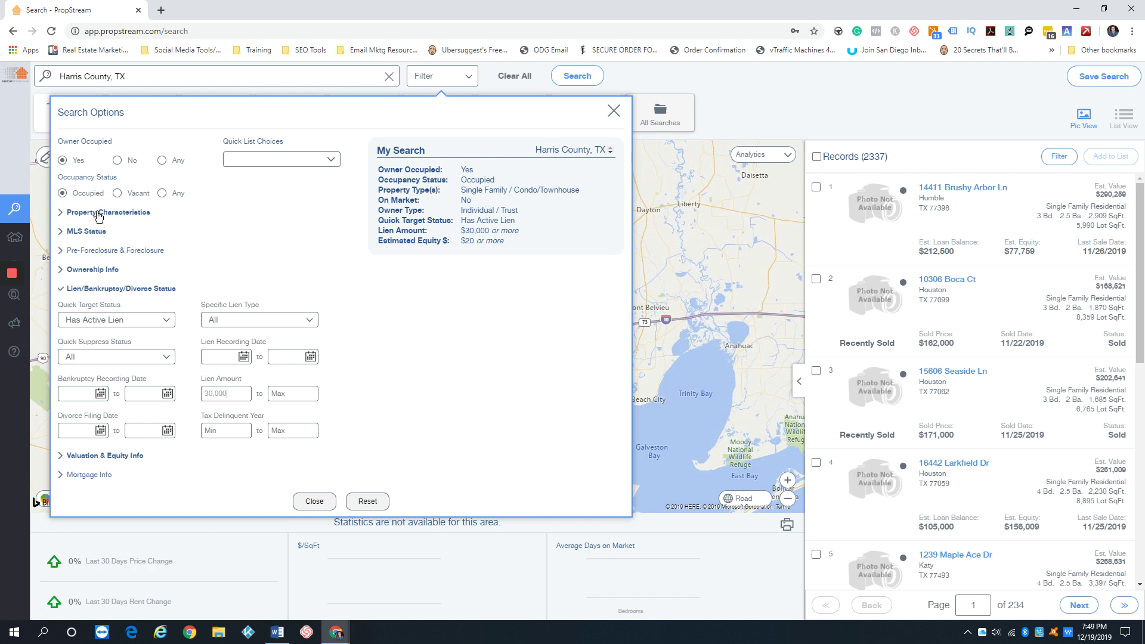
- Set the minimum years of ownership to 2 in the ownership filters and close the search options to check the record count
left_click(94, 270)
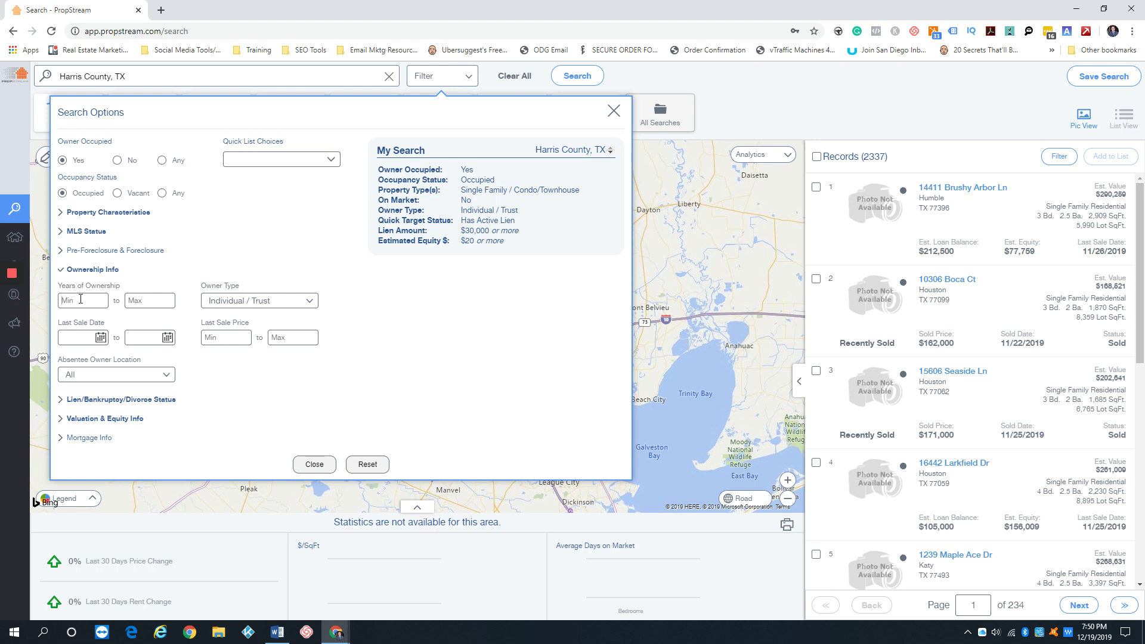
left_click(80, 300)
type("2")
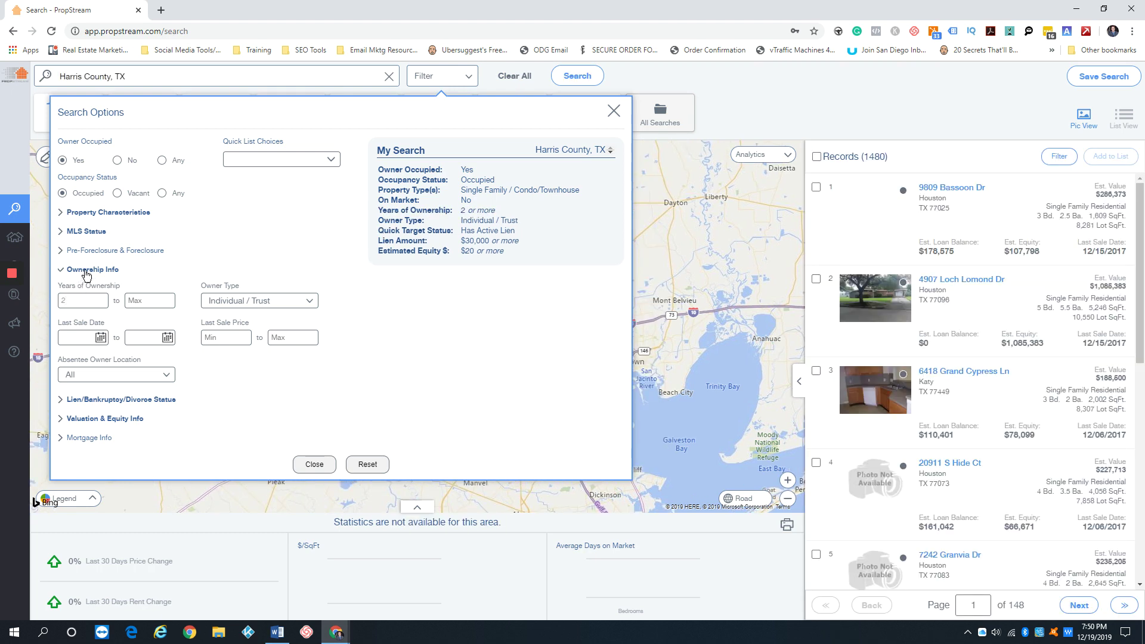
left_click(86, 272)
left_click_drag(862, 154, 921, 159)
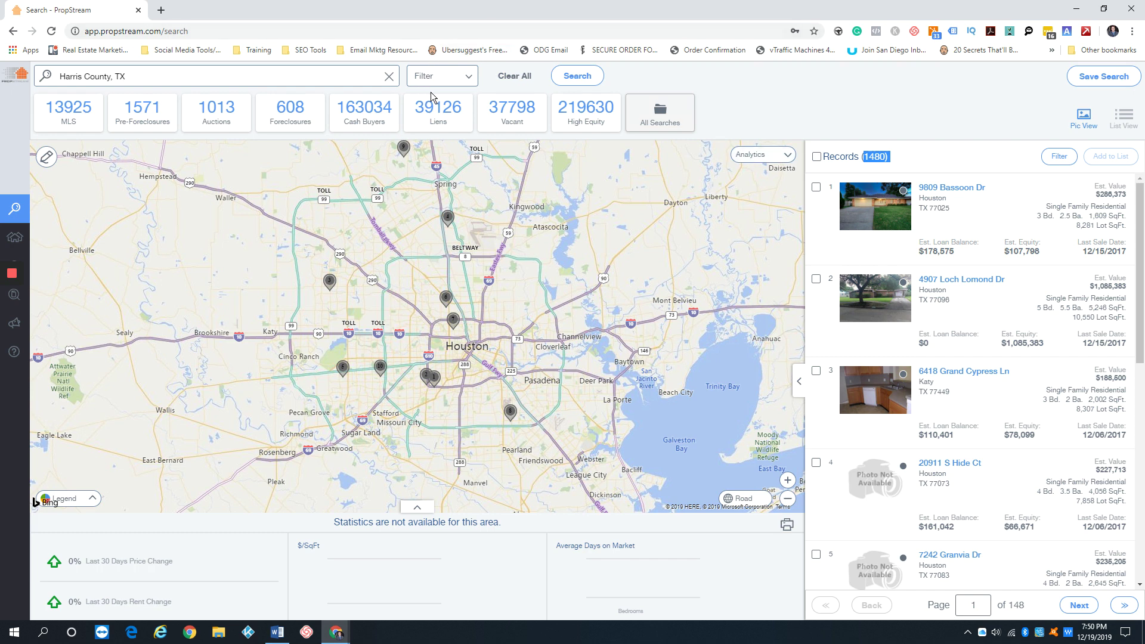
- Reopen the search filters and clear the minimum lien amount in the lien, bankruptcy and divorce filters
left_click(447, 77)
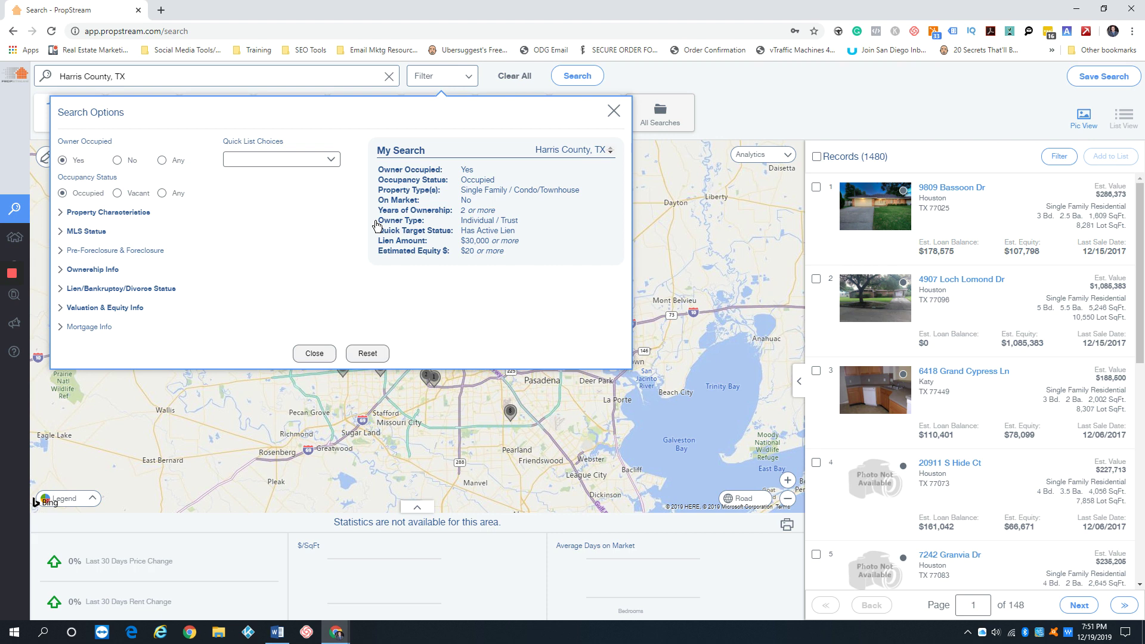
mouse_move(457, 244)
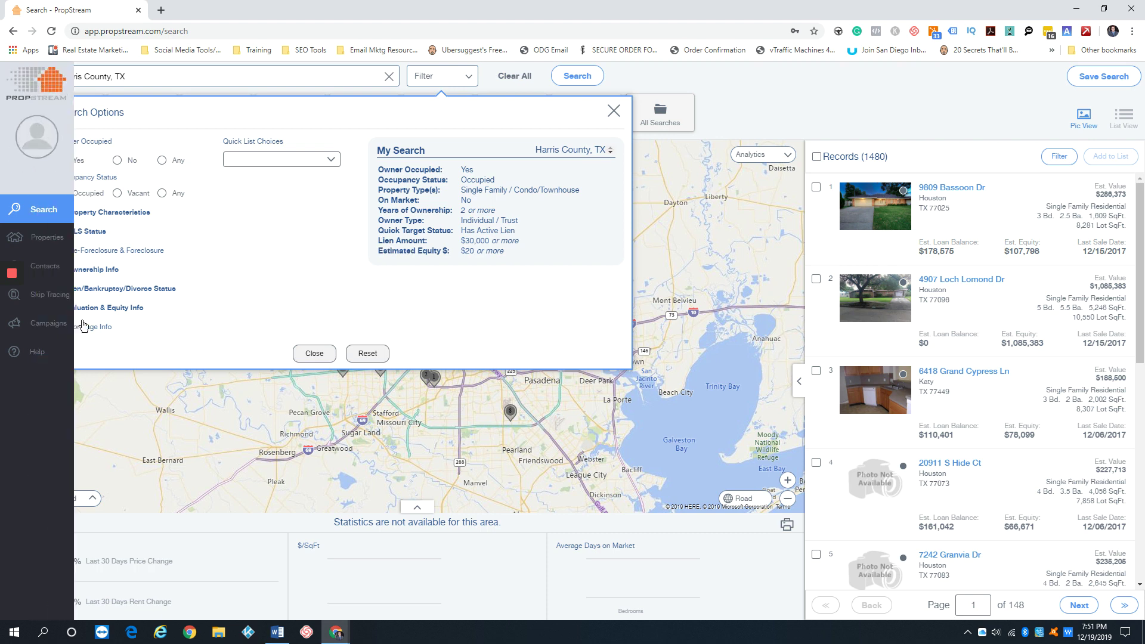
left_click(107, 289)
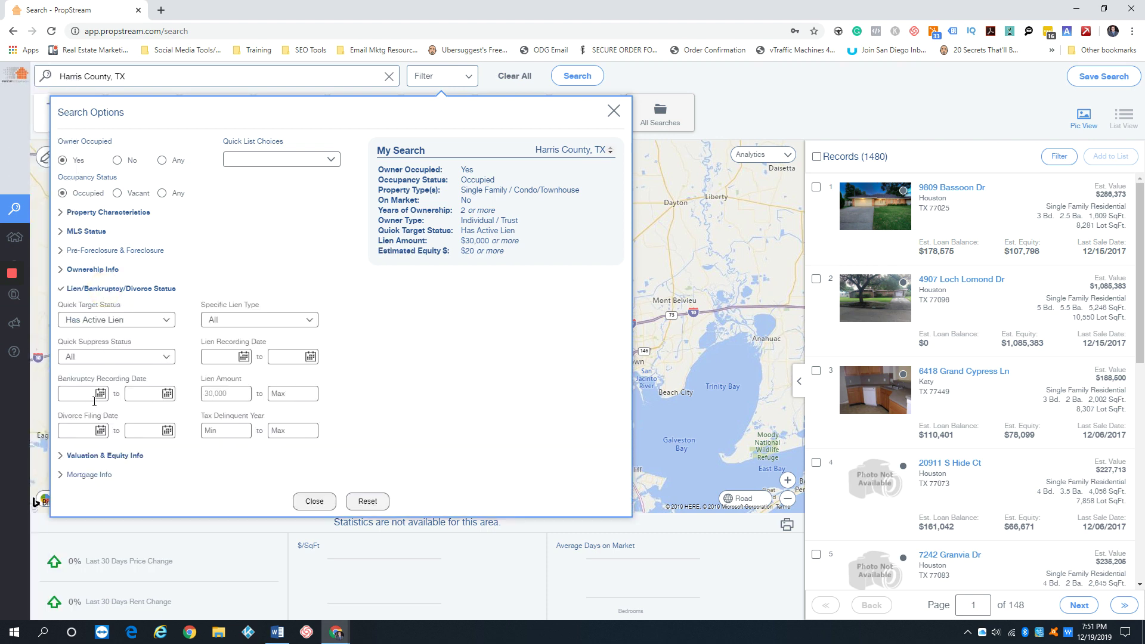
left_click_drag(232, 394, 170, 393)
key("BackSpace")
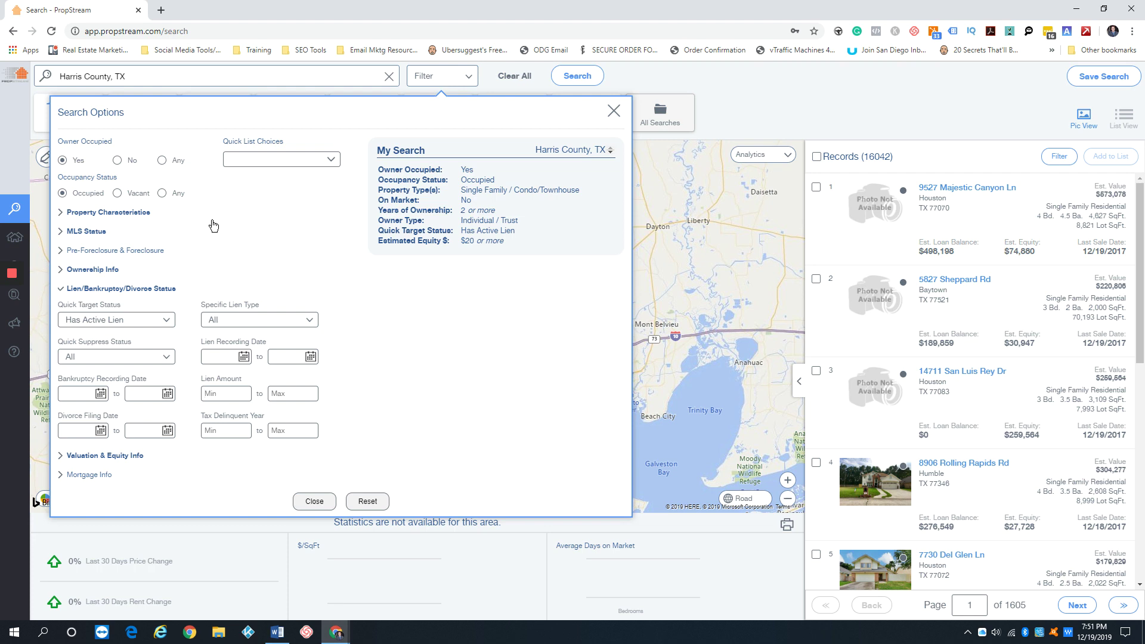
- Review the minimum Estimated Equity $ in the valuation and equity filters and collapse that section
left_click(128, 457)
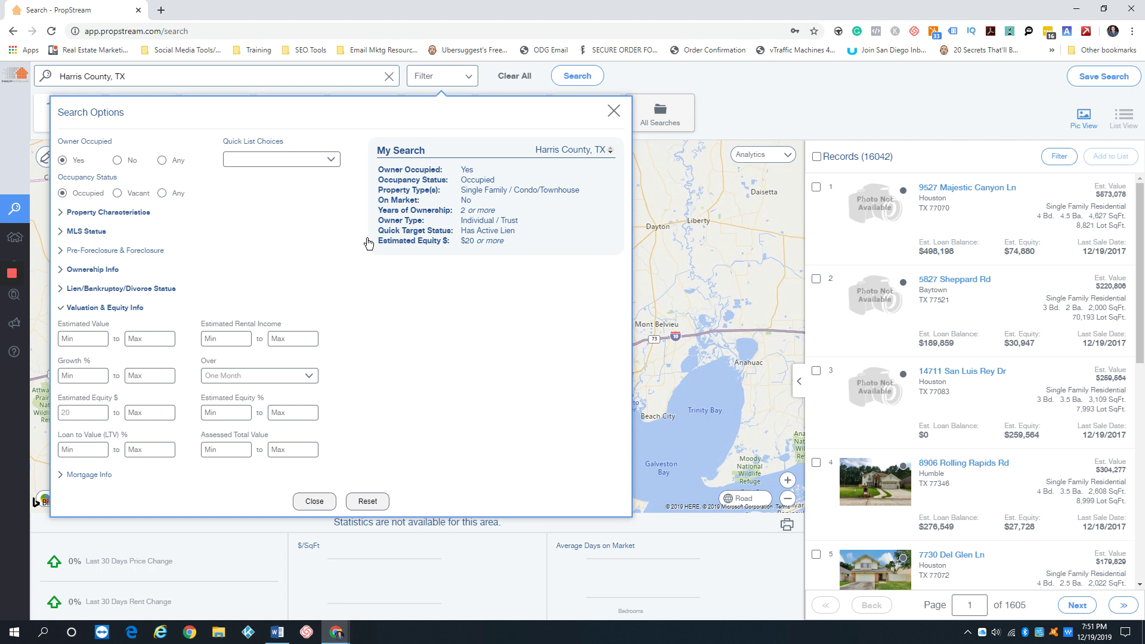
double_click(81, 411)
left_click(114, 315)
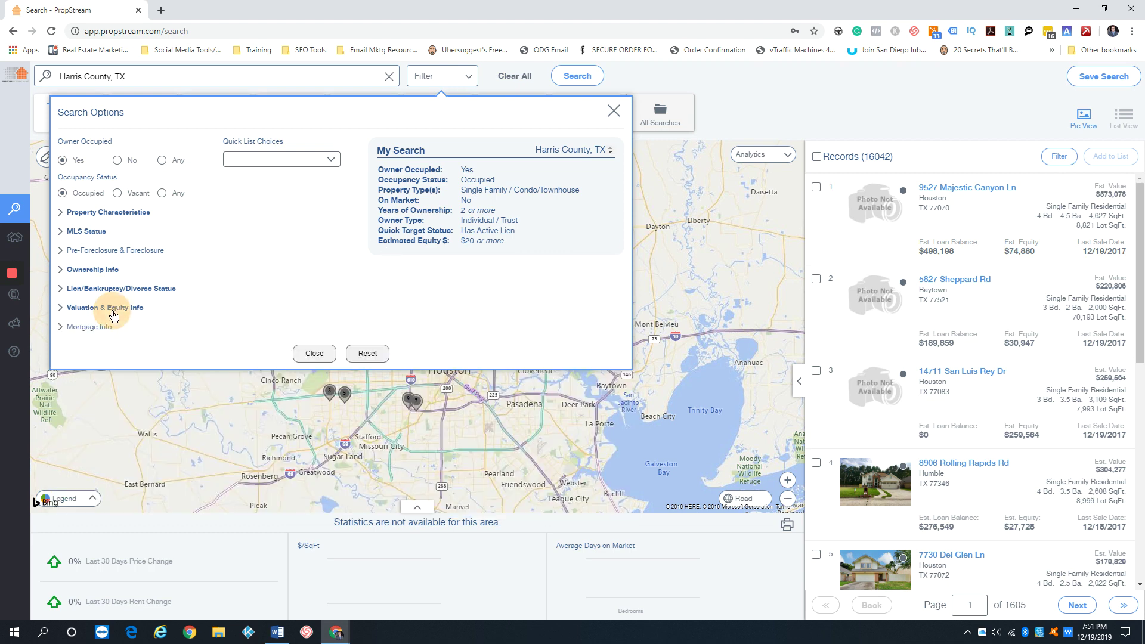